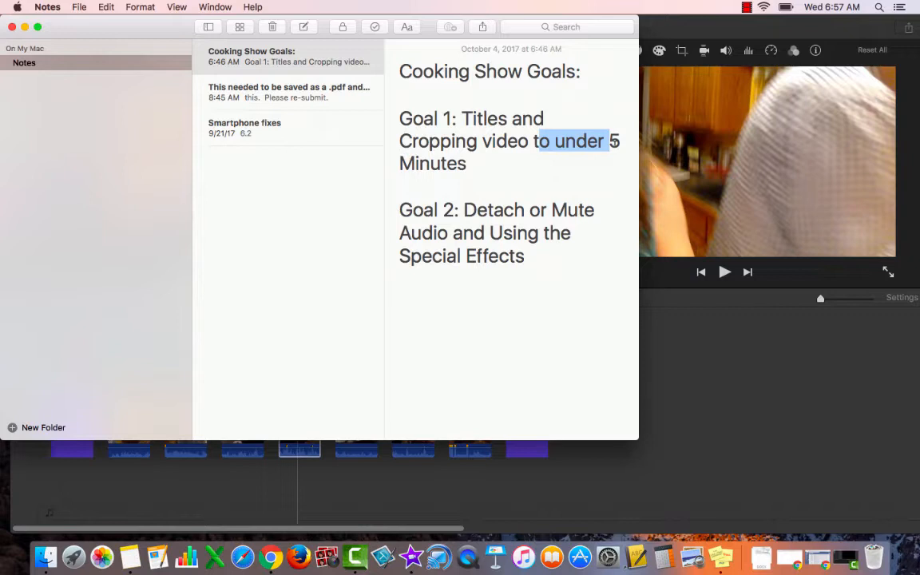
# Step: Highlight the full Goal 2 text about detaching or muting audio and using special effects in the note
pyautogui.click(437, 232)
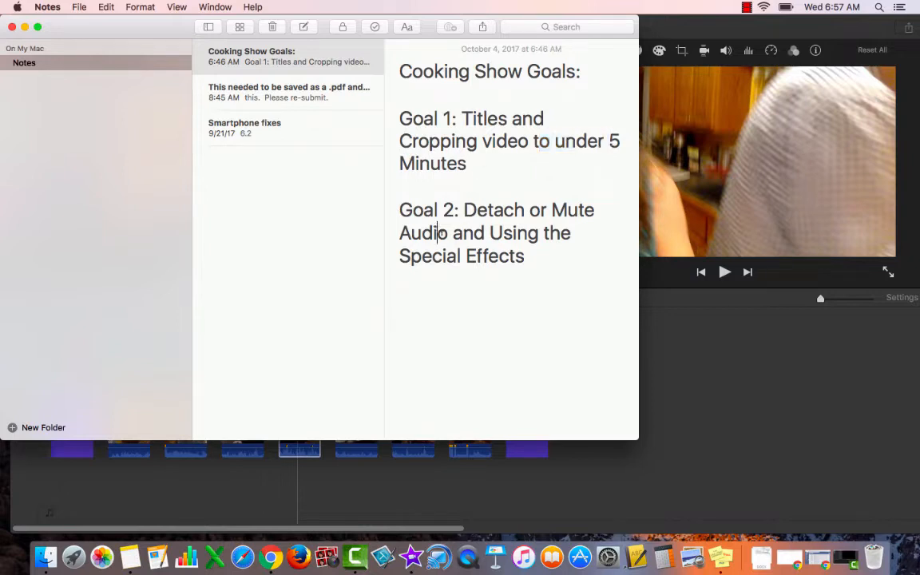
pyautogui.moveTo(437, 233); pyautogui.dragTo(521, 252)
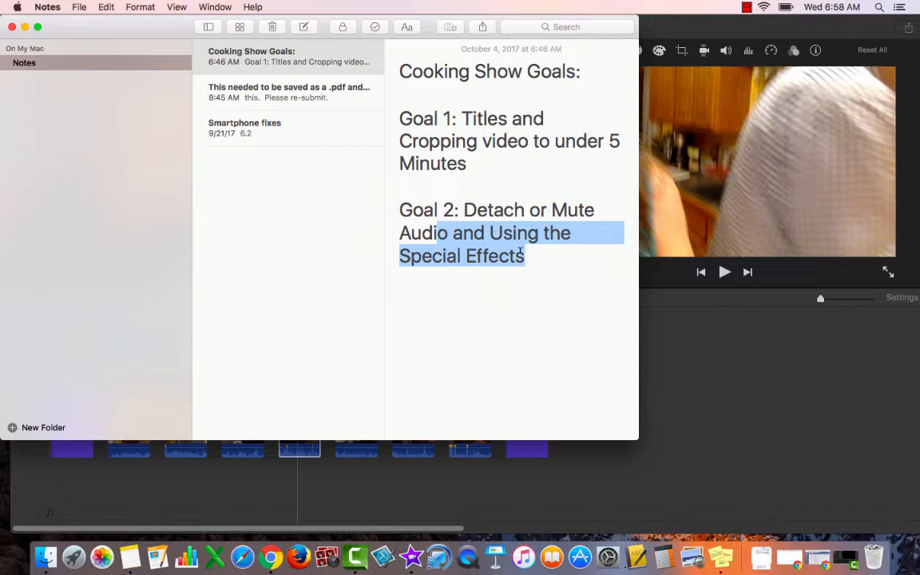
pyautogui.click(471, 276)
pyautogui.click(400, 210)
pyautogui.moveTo(401, 206); pyautogui.dragTo(529, 260)
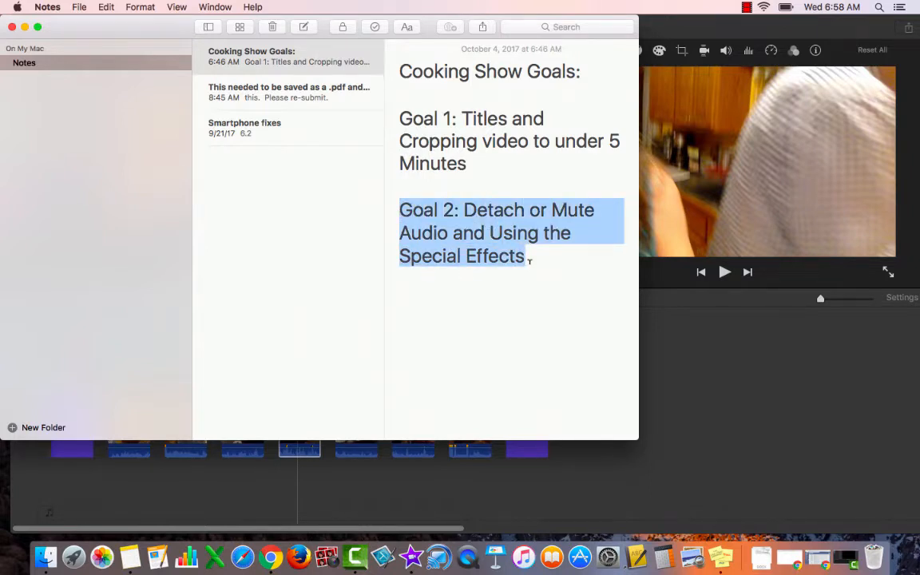
# Step: Switch to iMovie and play the first video clip from about 0:07 into the second clip
pyautogui.click(744, 438)
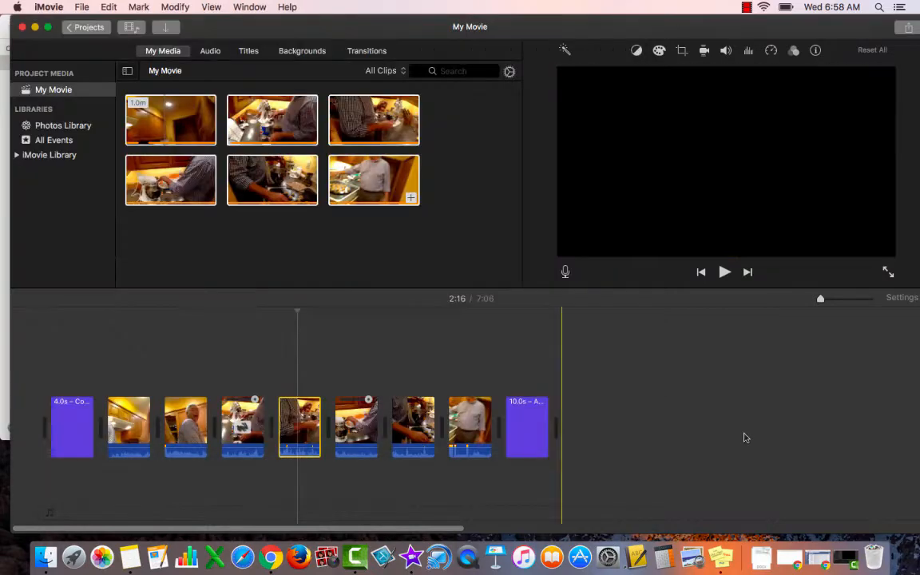
pyautogui.click(125, 408)
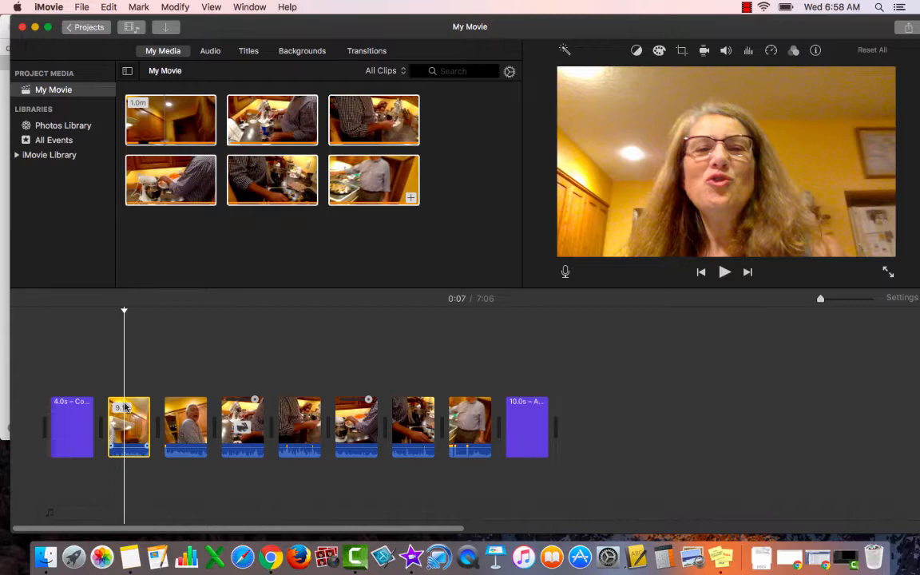
pyautogui.press('space')
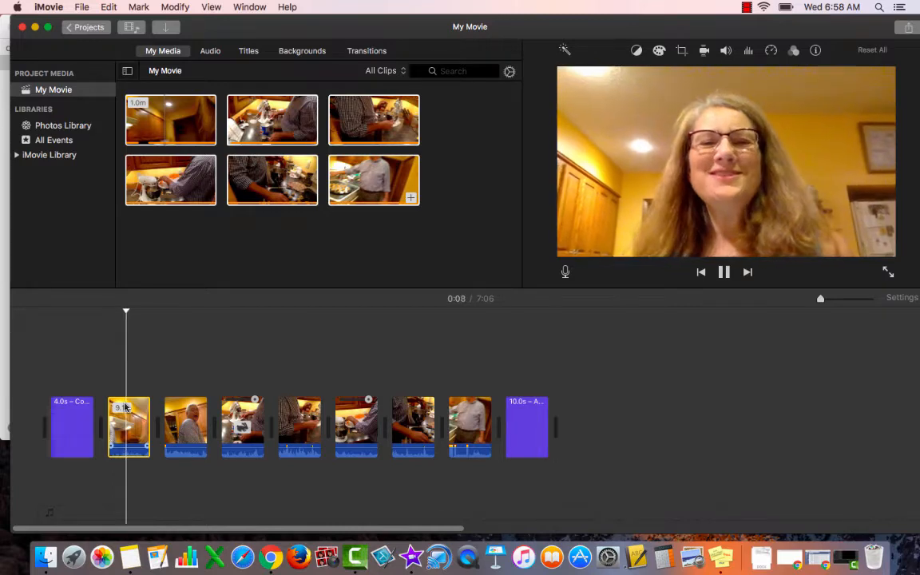
pyautogui.press('F12')
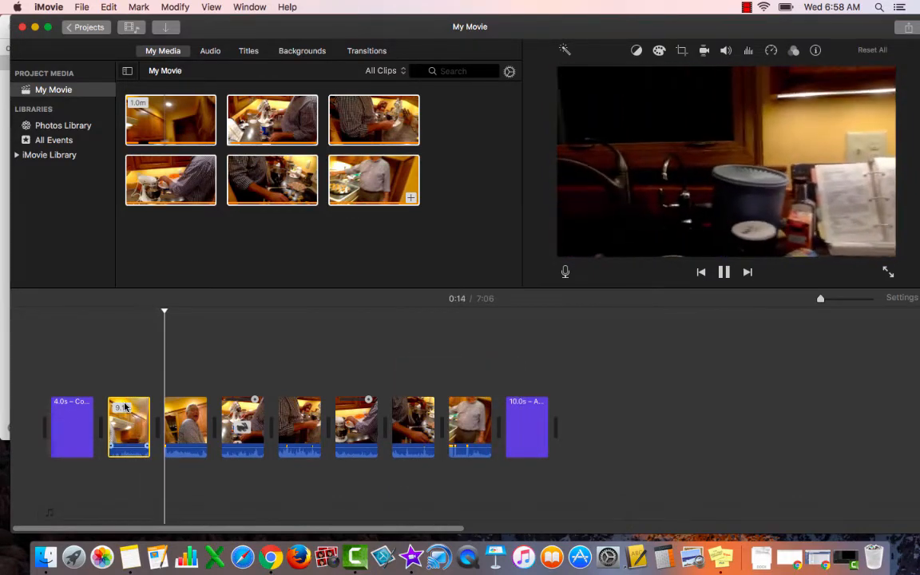
pyautogui.press('space')
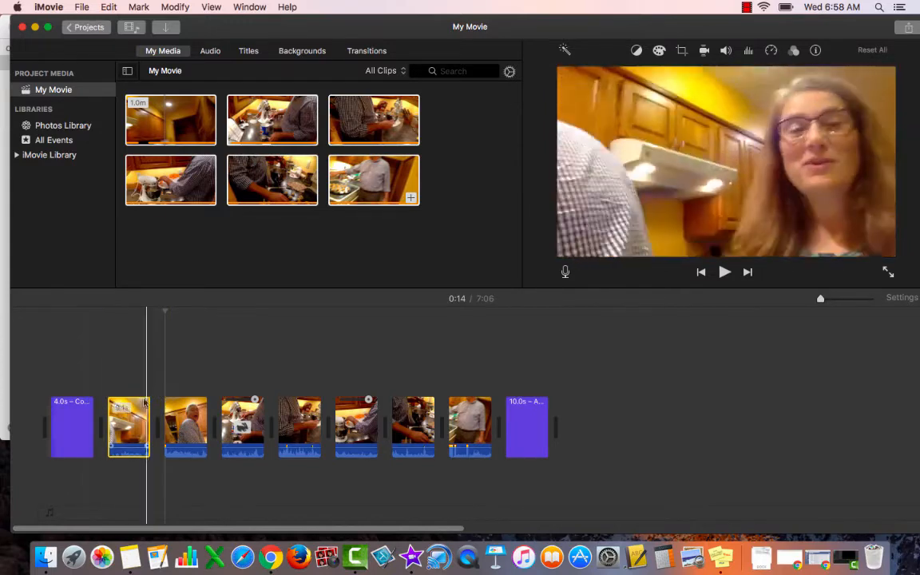
# Step: Detach the audio from the 9.1-second video clip after the opening title
pyautogui.click(141, 403)
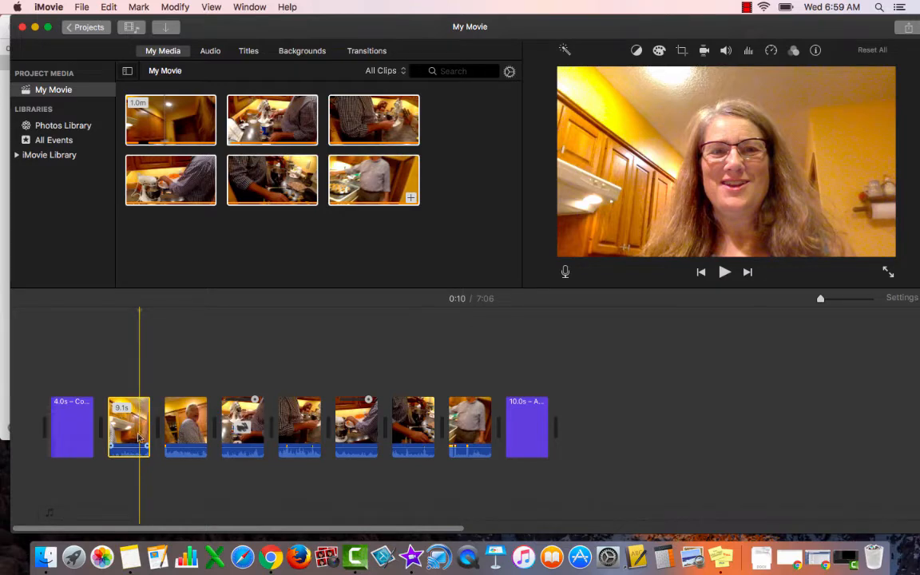
pyautogui.click(175, 6)
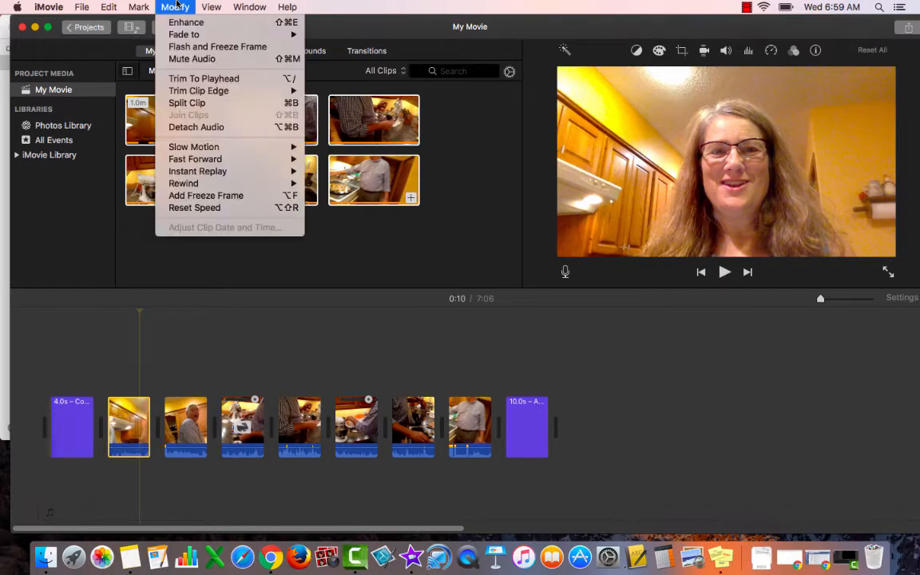
pyautogui.click(196, 128)
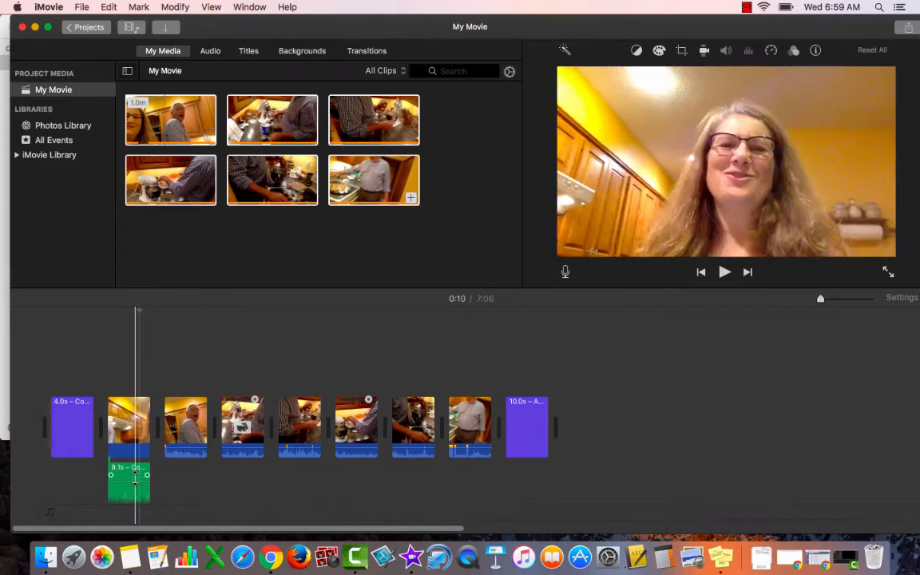
# Step: Play back the first video clip together with its detached audio
pyautogui.click(133, 472)
pyautogui.press('space')
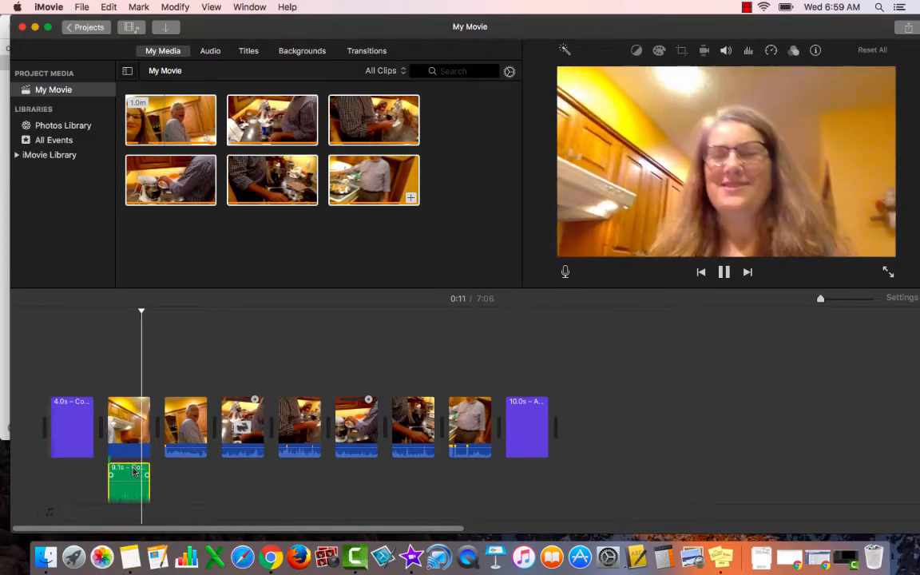
pyautogui.press('space')
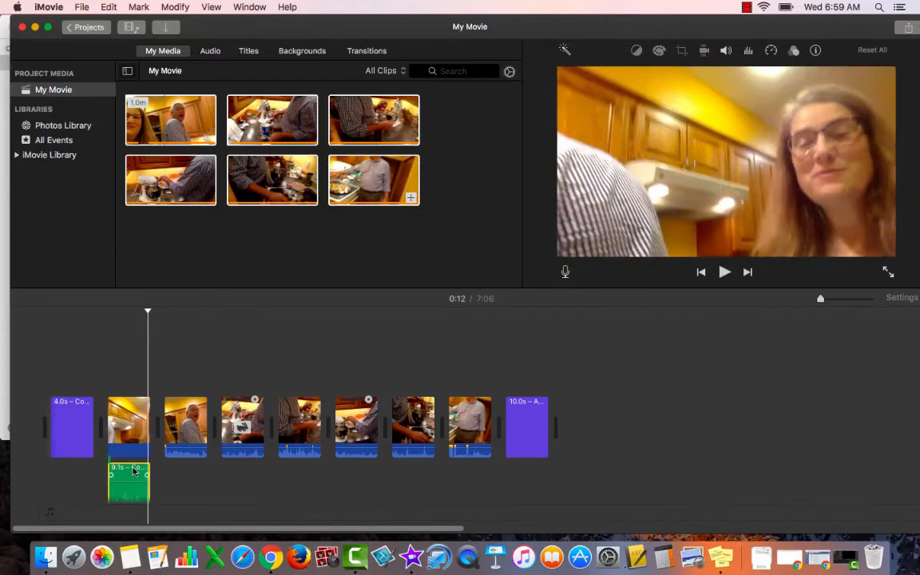
pyautogui.press('space')
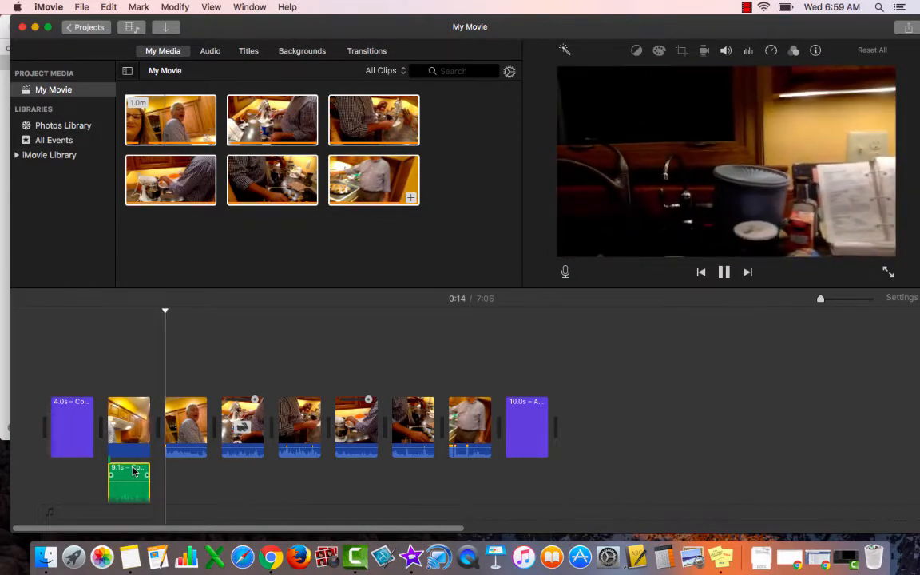
pyautogui.press('space')
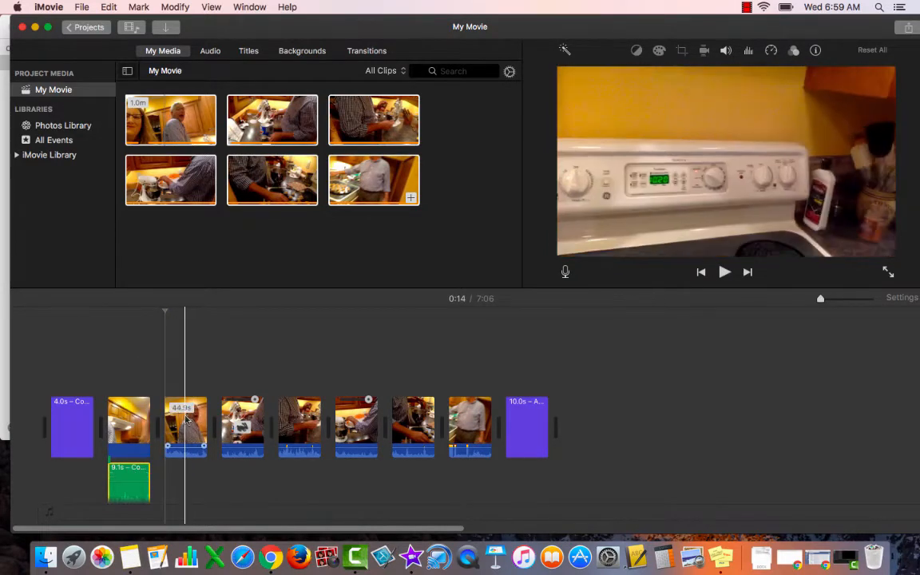
# Step: Detach the audio from the 44.9-second second video clip
pyautogui.click(188, 417)
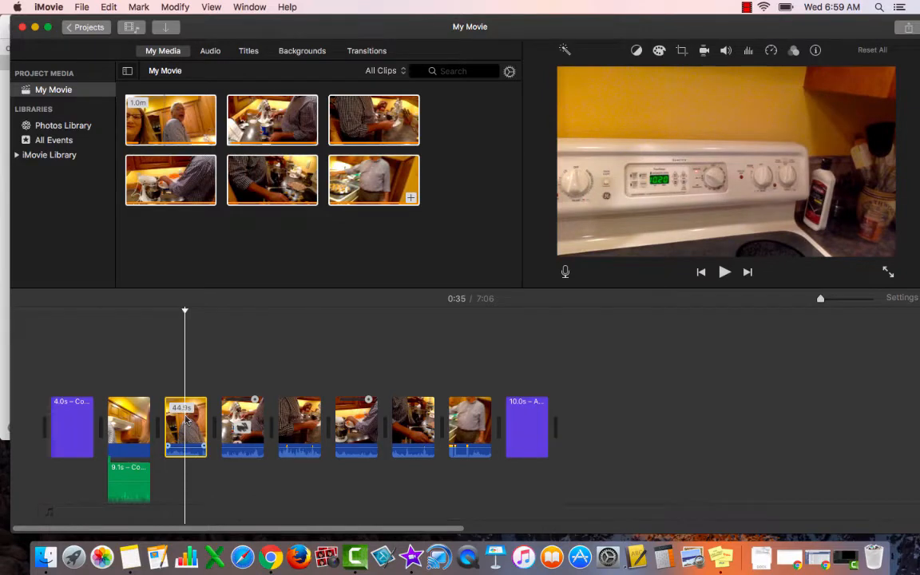
pyautogui.click(175, 6)
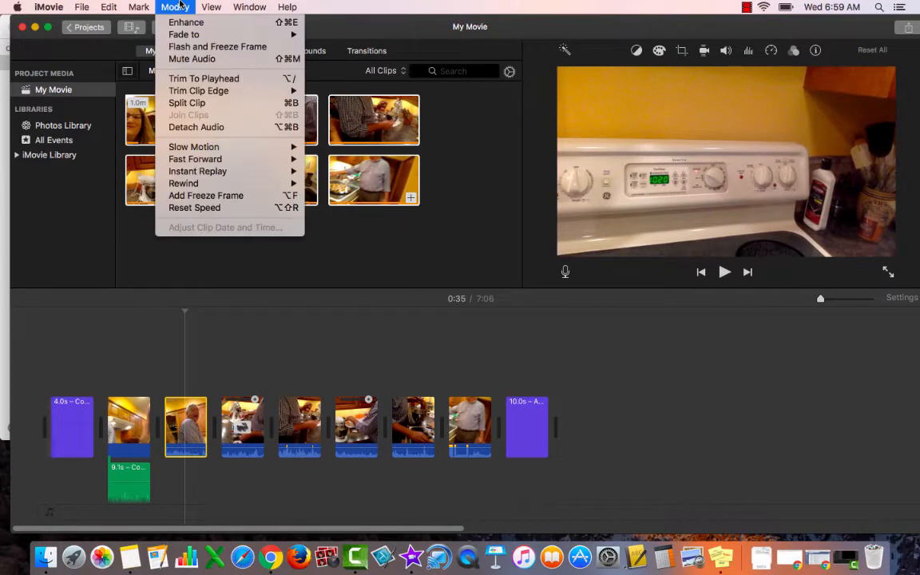
pyautogui.click(179, 127)
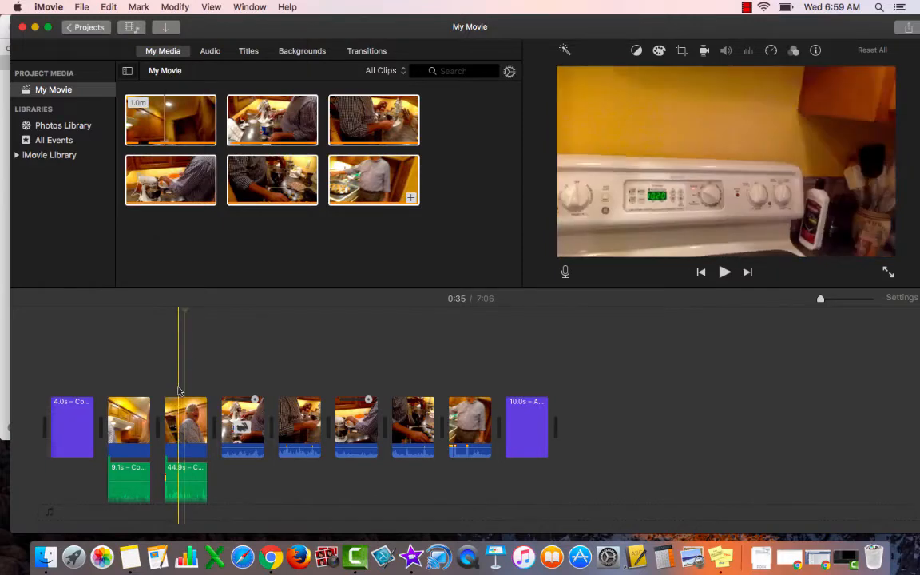
# Step: Play the start of the second video clip to locate the unwanted part of its detached audio
pyautogui.click(163, 360)
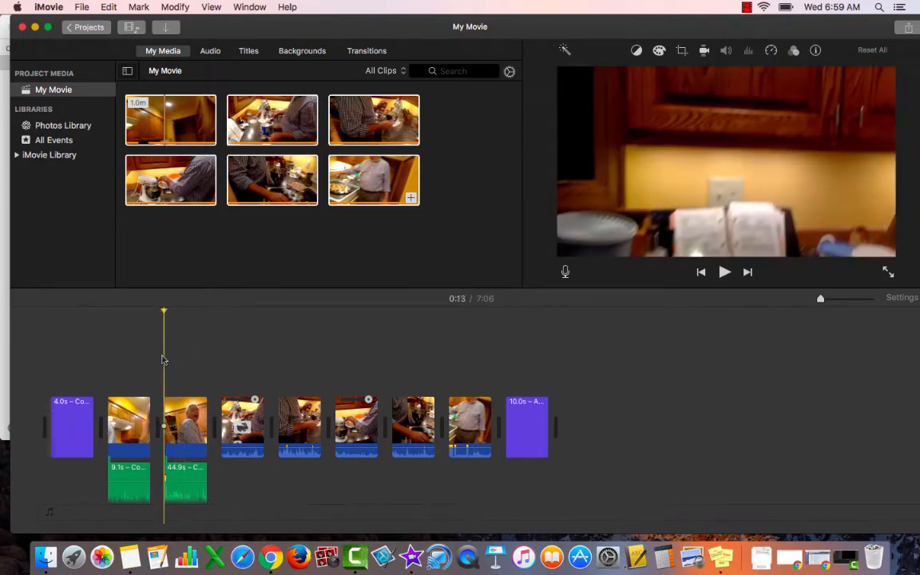
pyautogui.press('space')
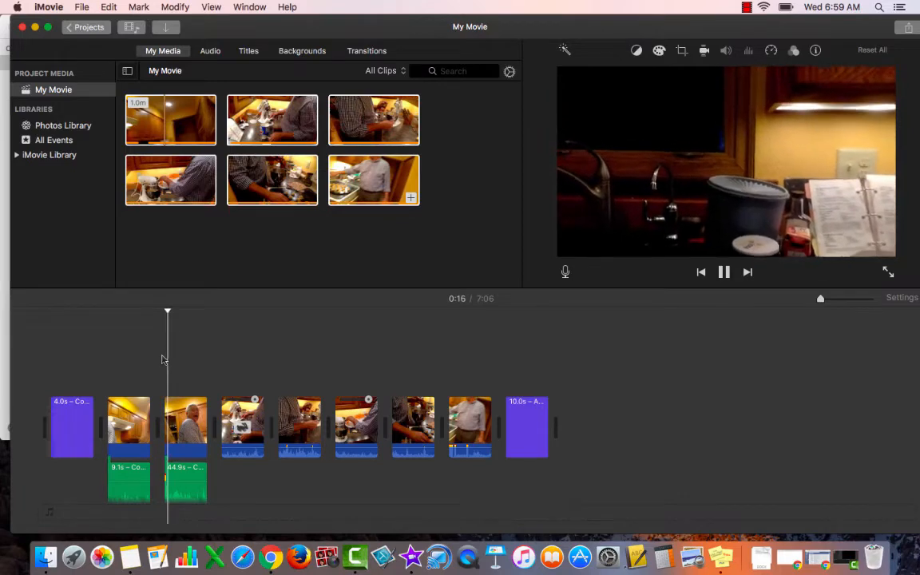
pyautogui.press('space')
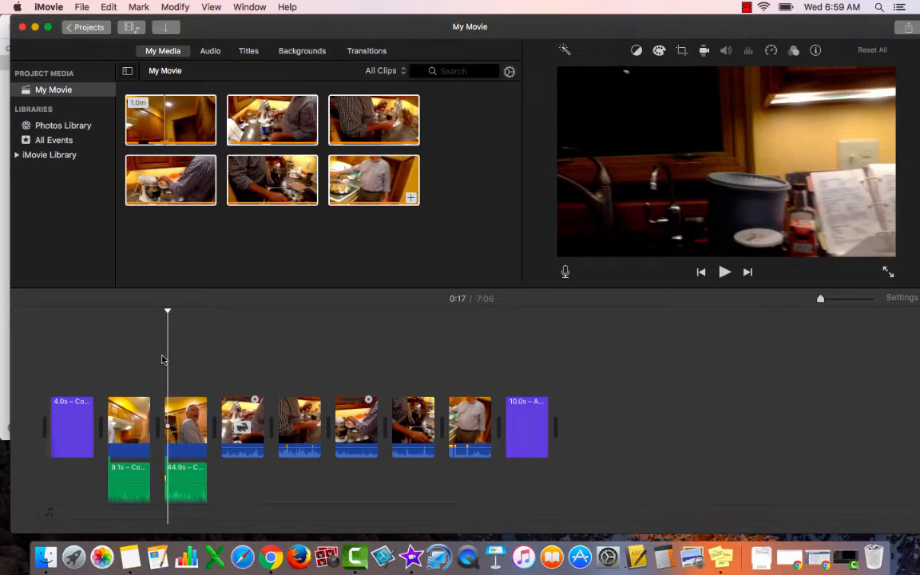
pyautogui.click(176, 477)
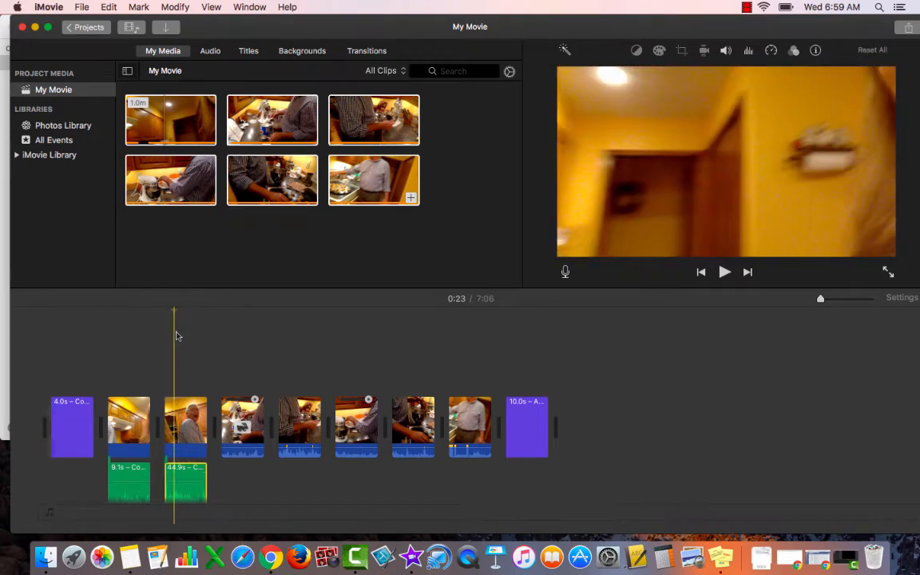
pyautogui.click(160, 478)
pyautogui.press('space')
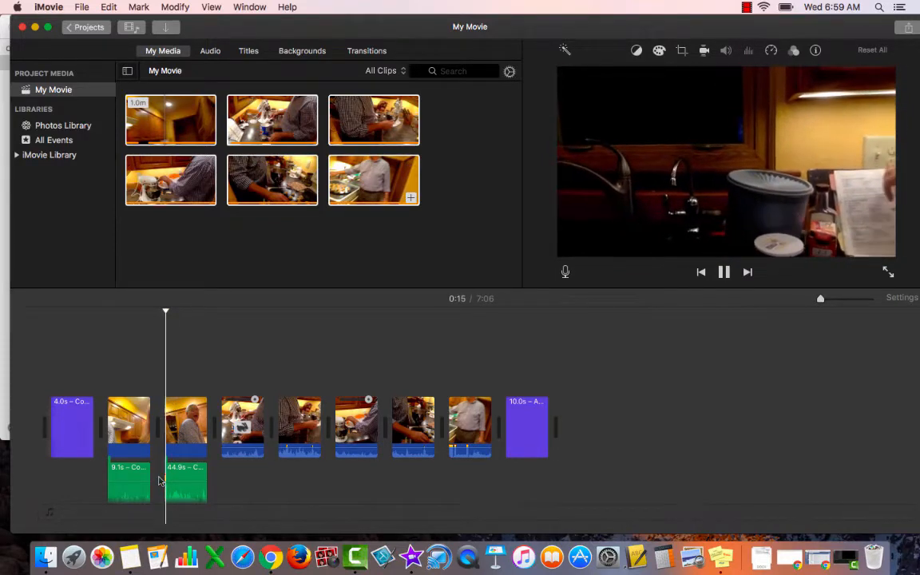
pyautogui.press('space')
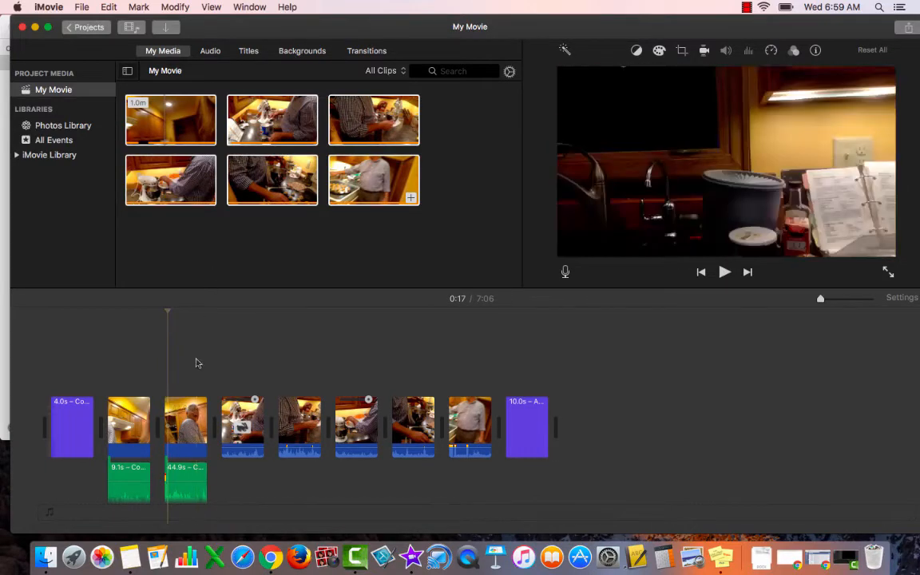
# Step: Split the second clip's detached audio at 0:19 and delete the short opening piece
pyautogui.click(174, 495)
pyautogui.click(171, 496)
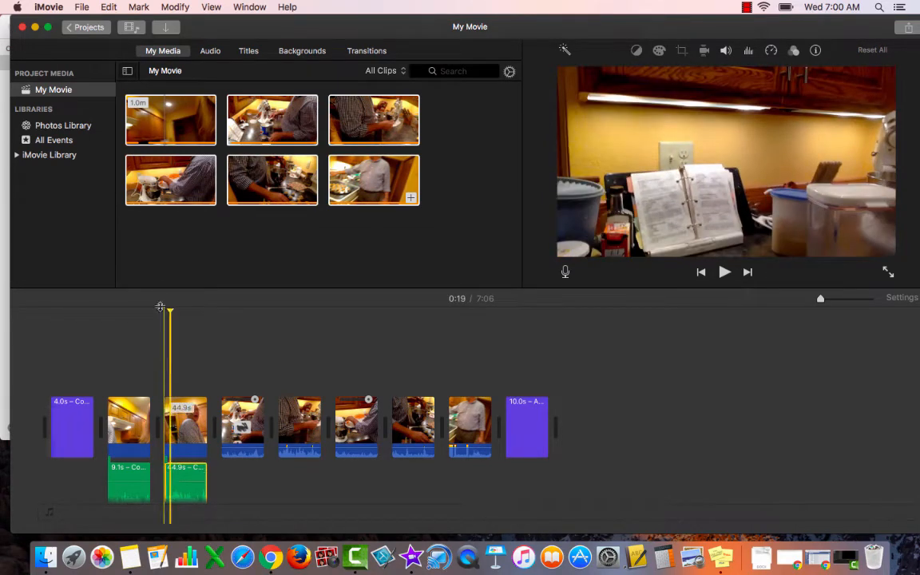
pyautogui.click(176, 6)
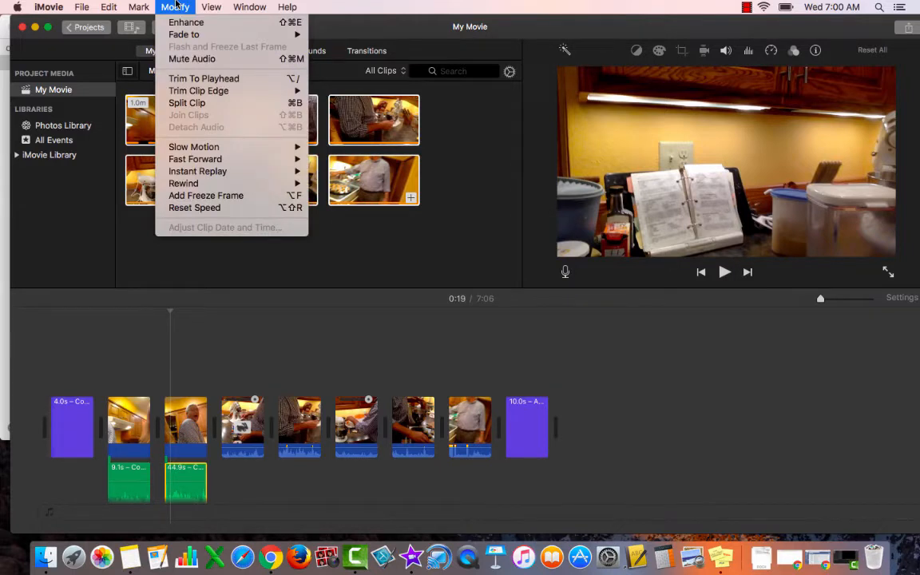
pyautogui.click(178, 103)
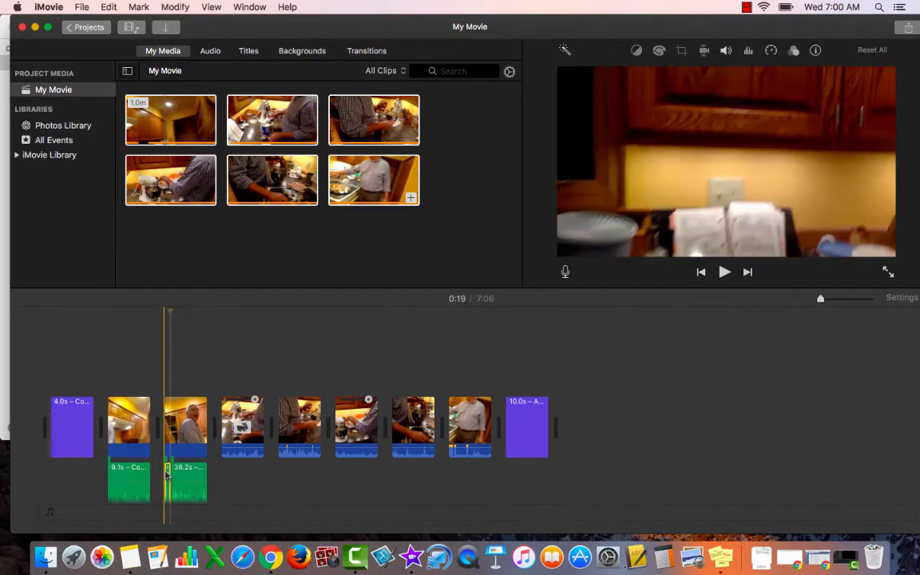
pyautogui.click(166, 473)
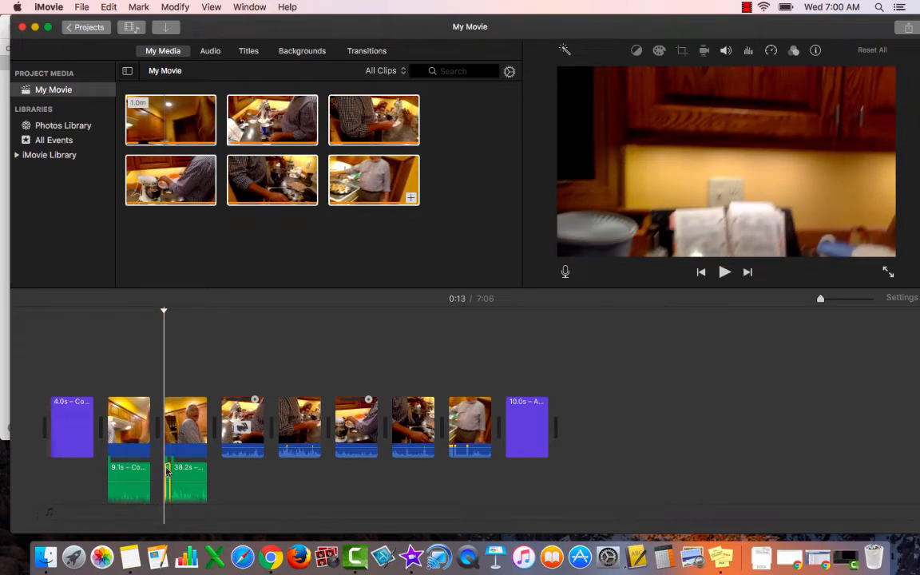
pyautogui.press('Delete')
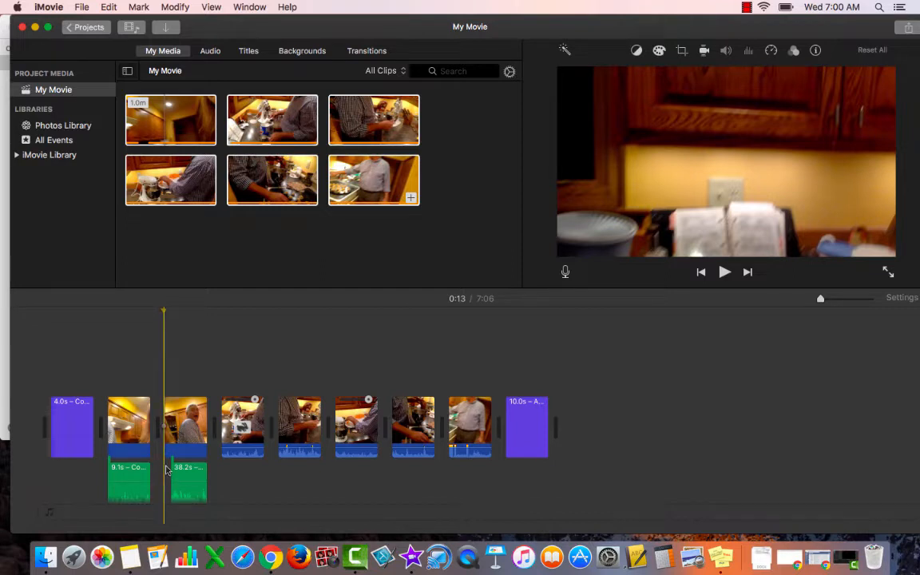
# Step: Play back the second video clip from its start, and the last video clip from its beginning
pyautogui.press('space')
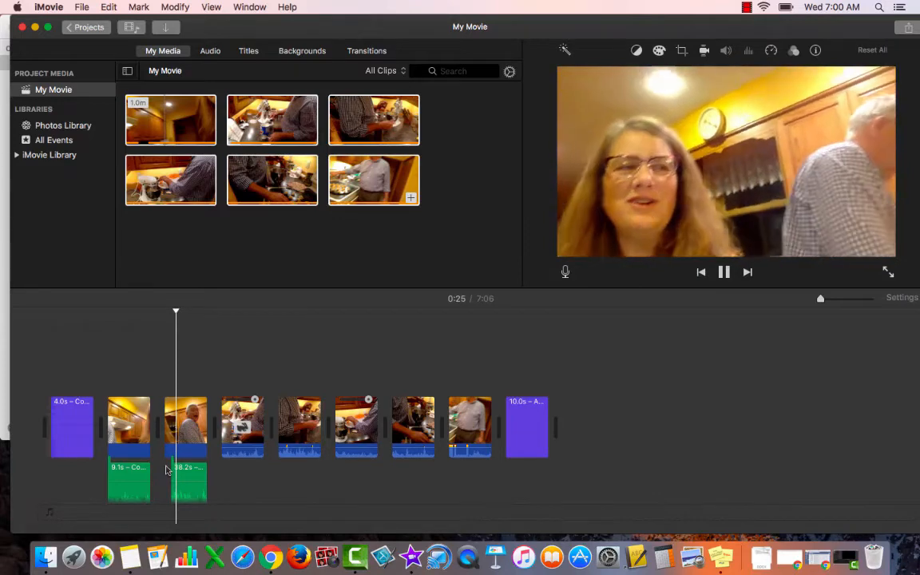
pyautogui.press('space')
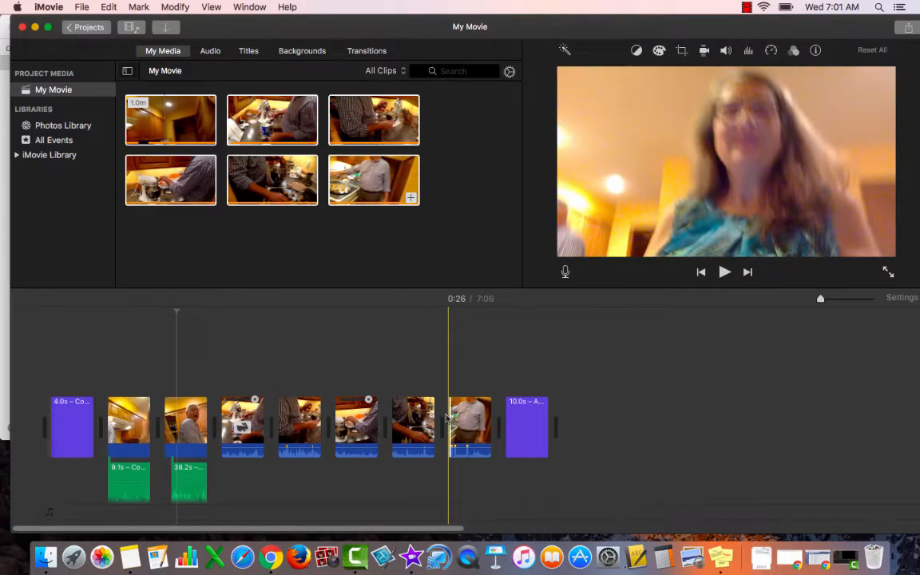
pyautogui.press('space')
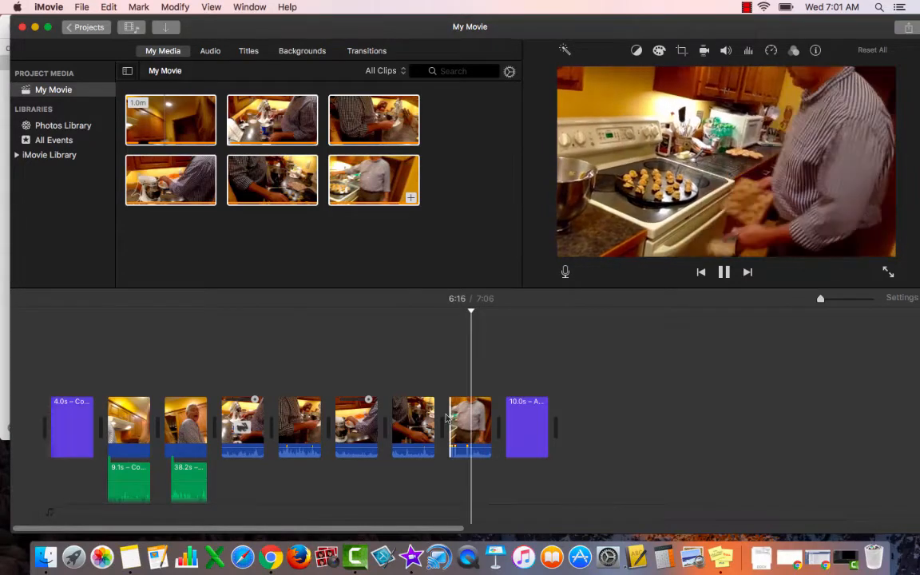
pyautogui.press('space')
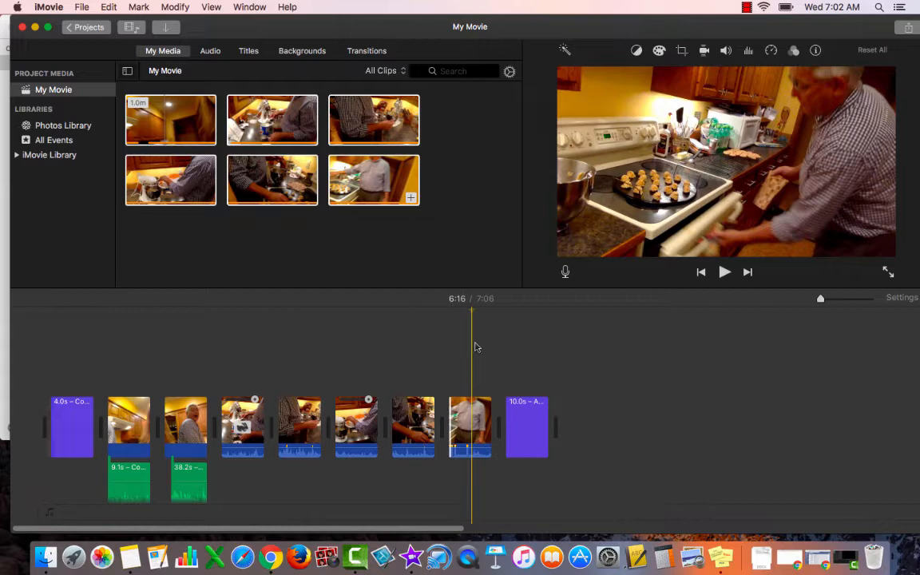
# Step: Mute the audio of the last video clip and play back its opening seconds
pyautogui.click(461, 430)
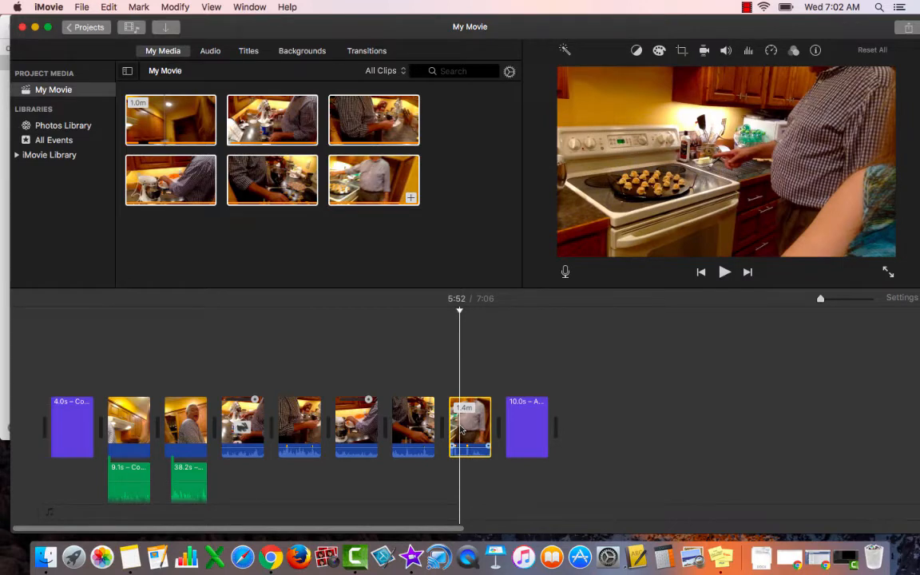
pyautogui.click(166, 7)
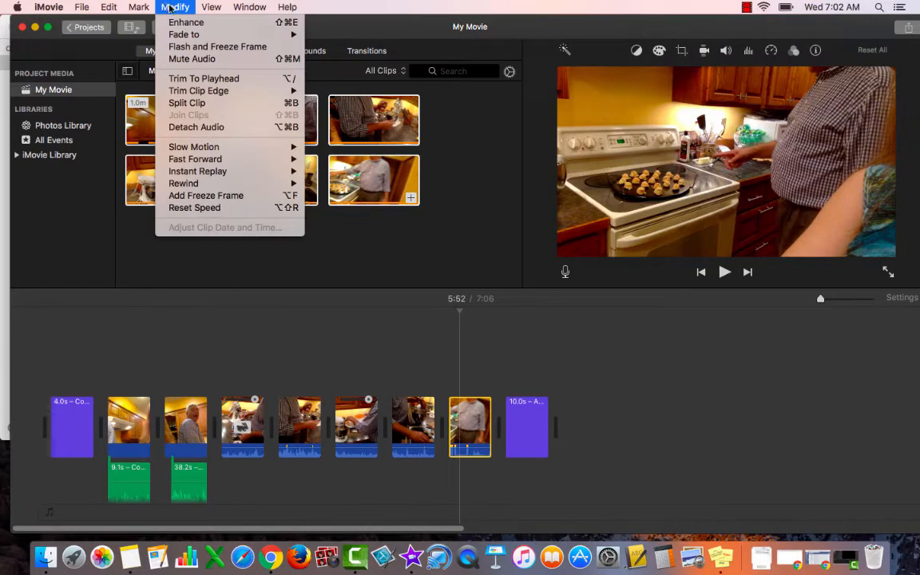
pyautogui.click(181, 60)
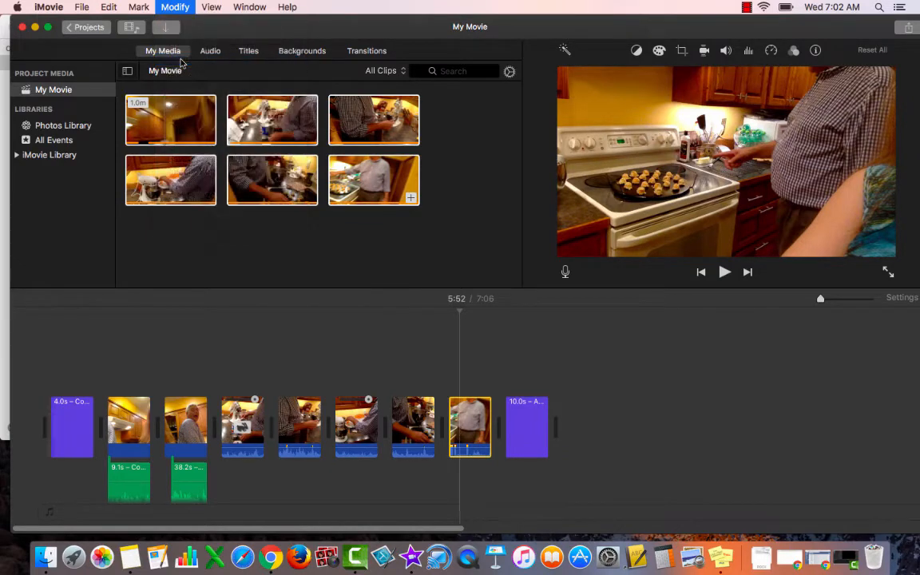
pyautogui.click(455, 335)
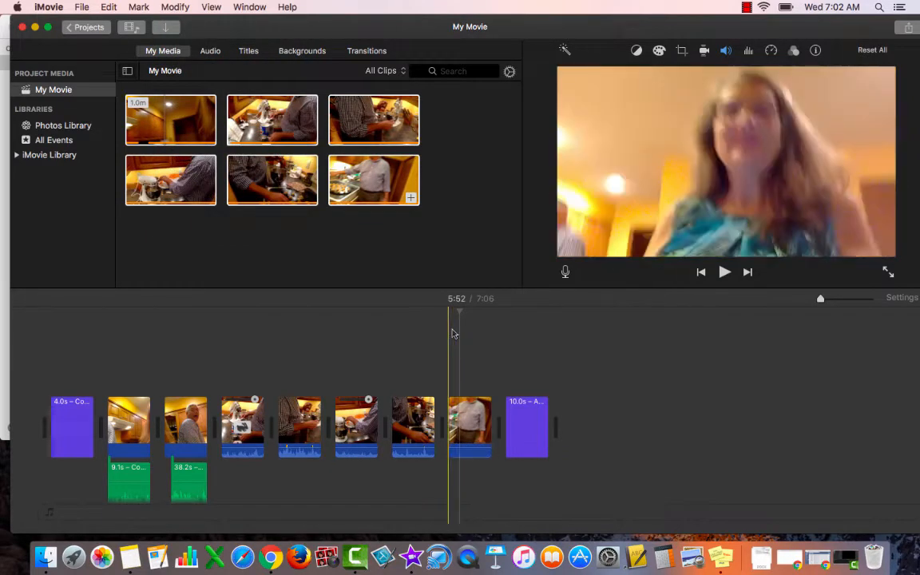
pyautogui.press('space')
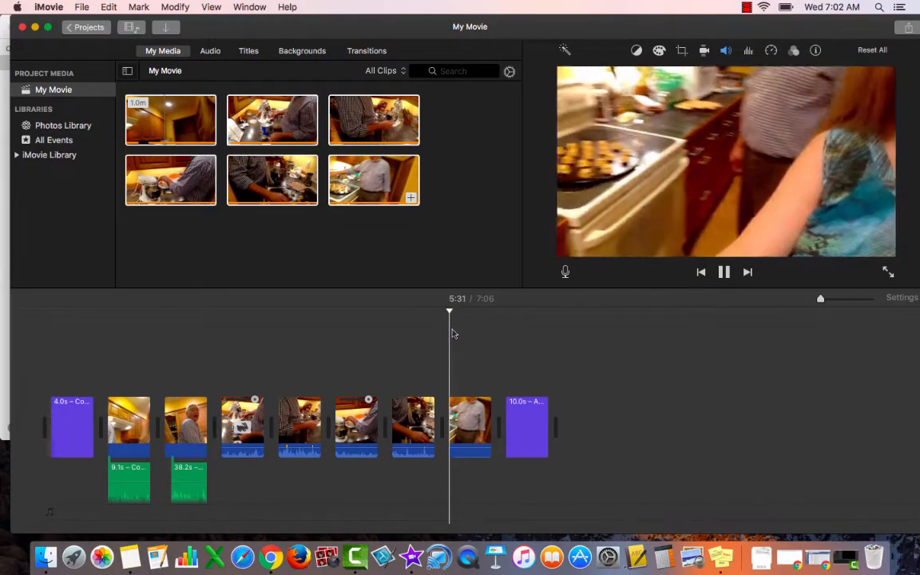
pyautogui.press('space')
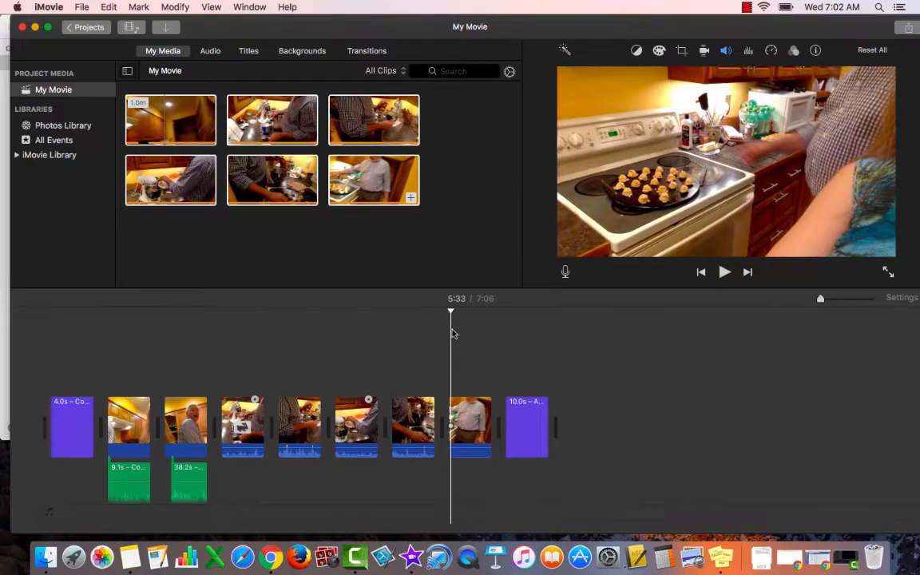
# Step: Split the muted last video clip at 5:49 and delete the opening piece
pyautogui.click(461, 416)
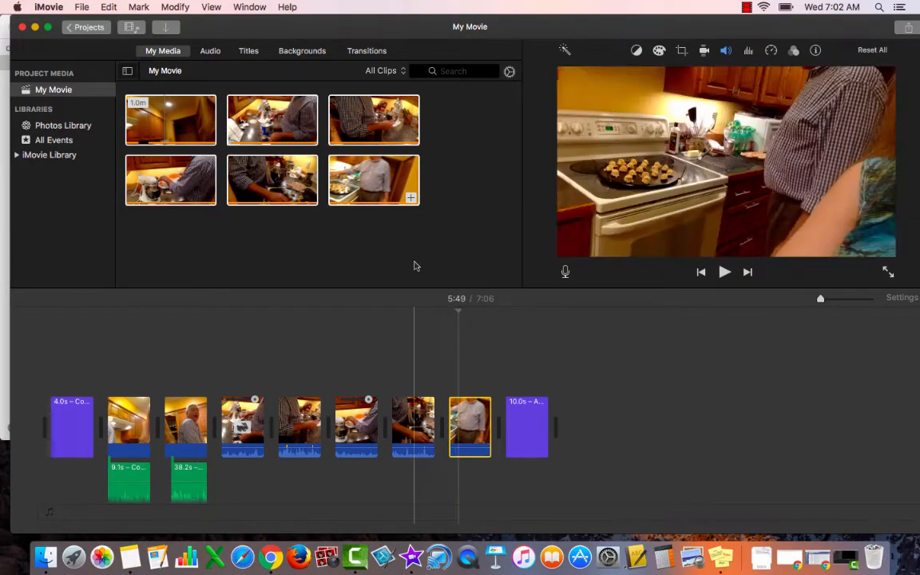
pyautogui.click(175, 6)
pyautogui.click(172, 103)
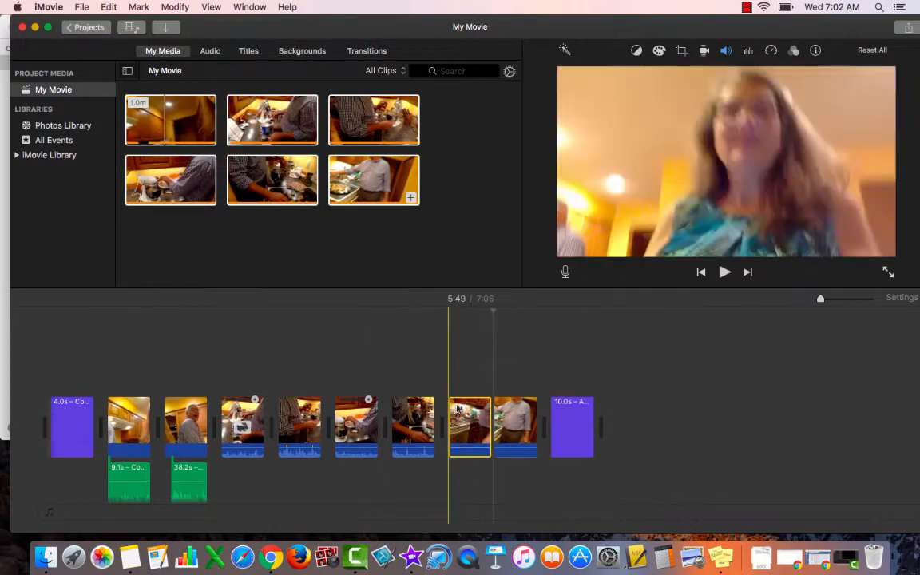
pyautogui.press('Delete')
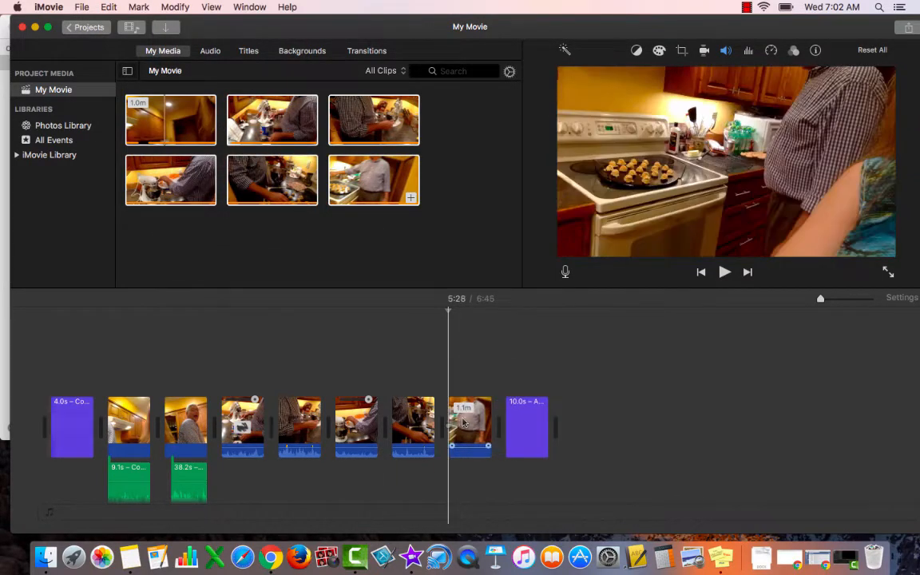
# Step: Play the shortened last video clip from its beginning and split it at 5:46
pyautogui.press('space')
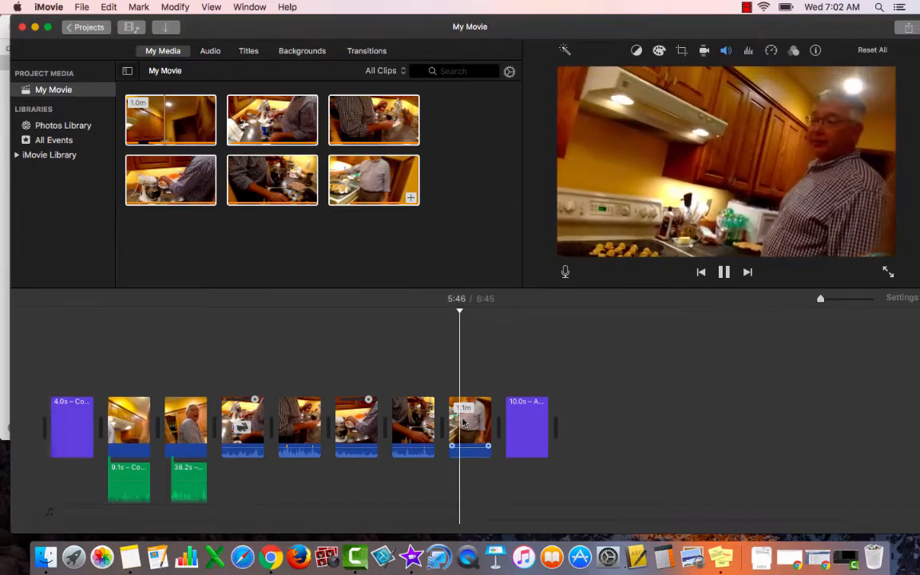
pyautogui.click(174, 6)
pyautogui.click(187, 102)
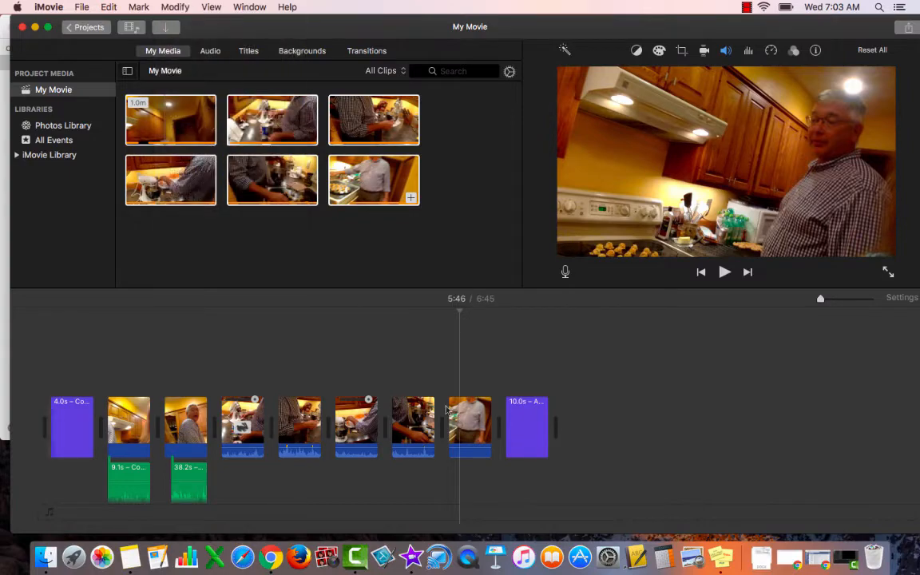
# Step: Split the 49.2-second end piece of the last video clip at 6:07 and delete its first part
pyautogui.click(512, 429)
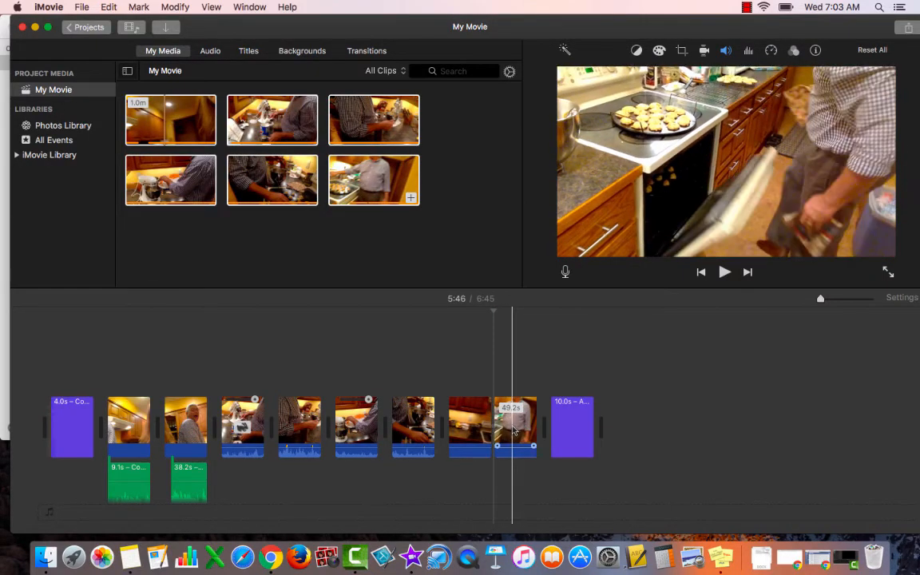
pyautogui.click(514, 432)
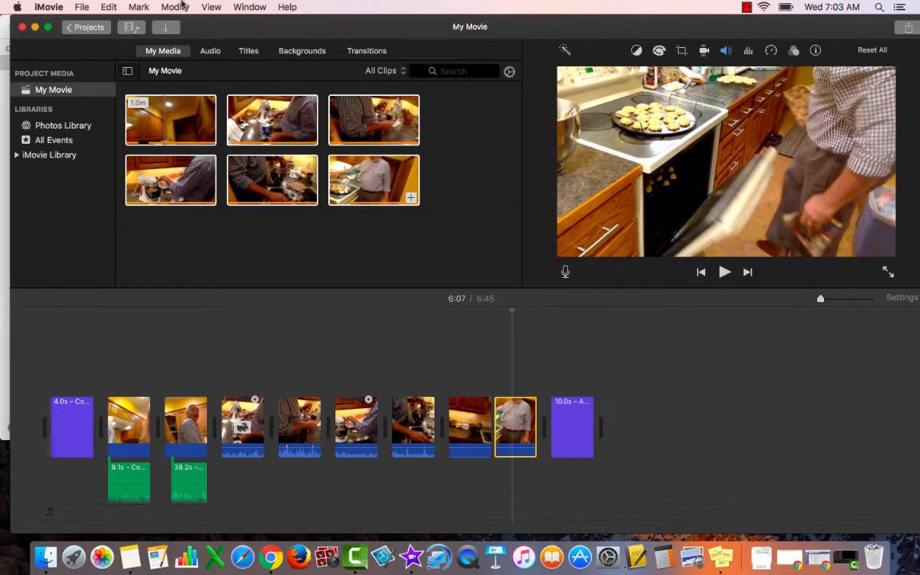
pyautogui.click(181, 6)
pyautogui.click(177, 103)
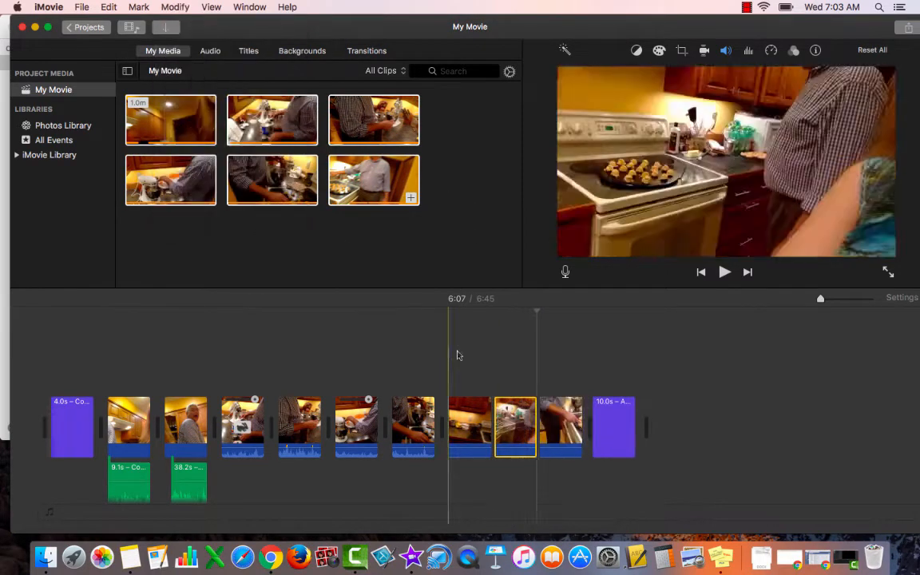
pyautogui.press('Delete')
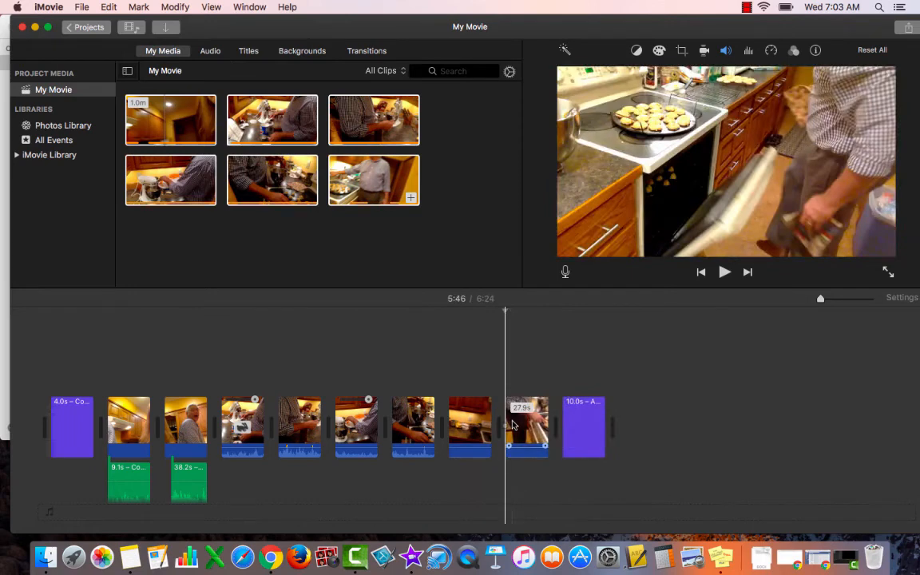
# Step: Play the 27.9-second last clip from its start, split it at 5:56 and delete the part before the split
pyautogui.press('space')
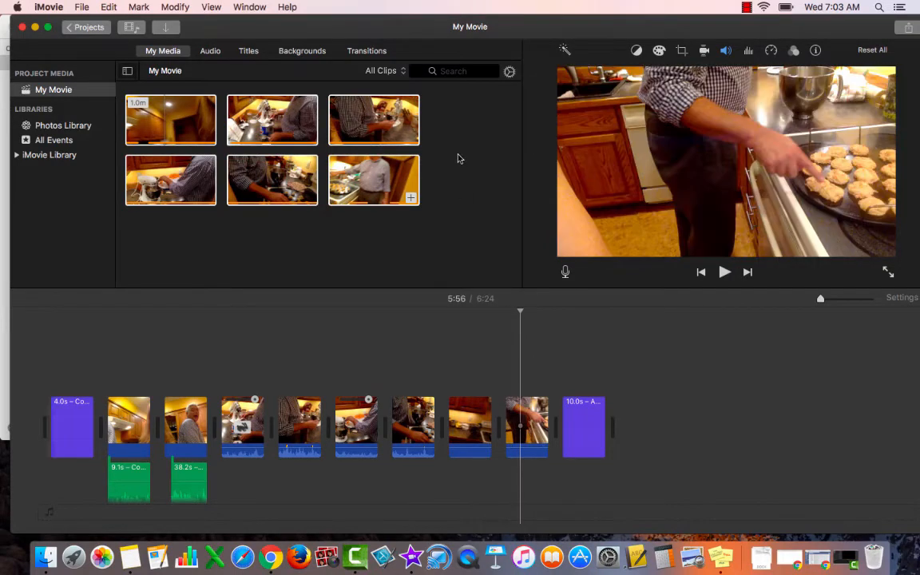
pyautogui.click(175, 6)
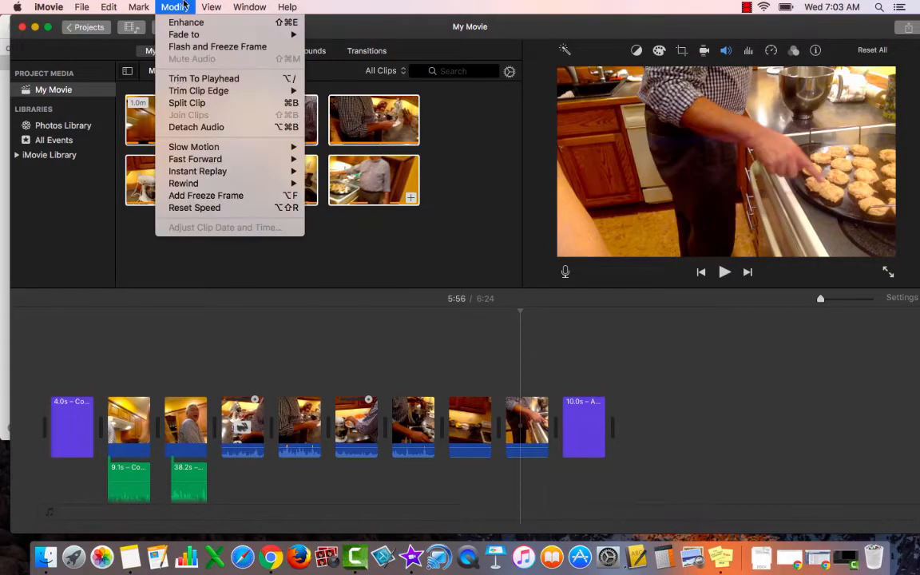
pyautogui.click(177, 104)
pyautogui.press('Delete')
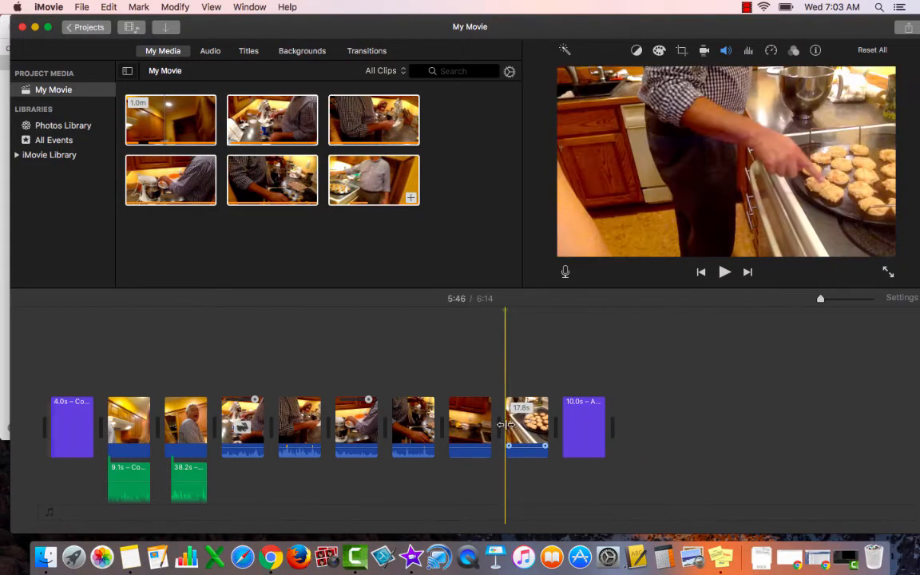
# Step: Play the 17.8-second last clip, split it at 5:55 and delete the 8.5-second end piece
pyautogui.press('space')
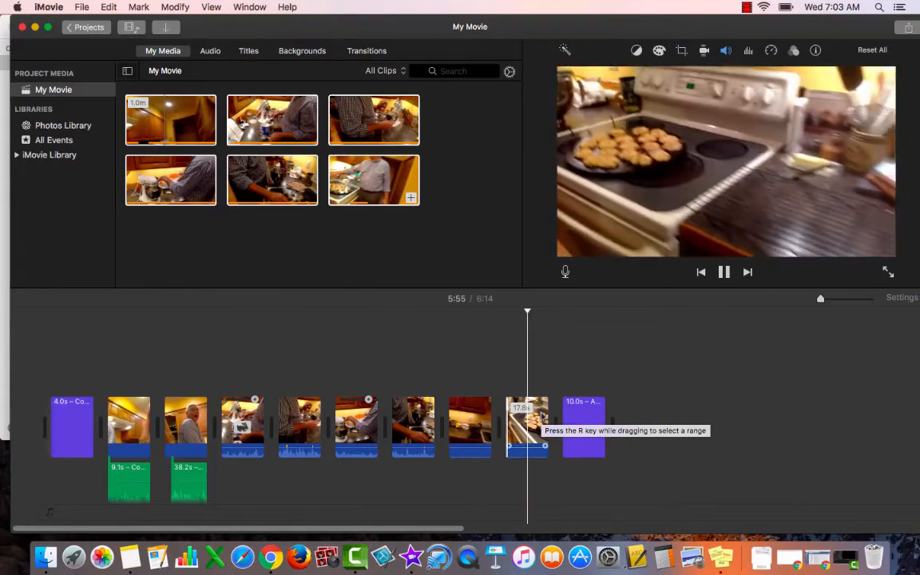
pyautogui.press('space')
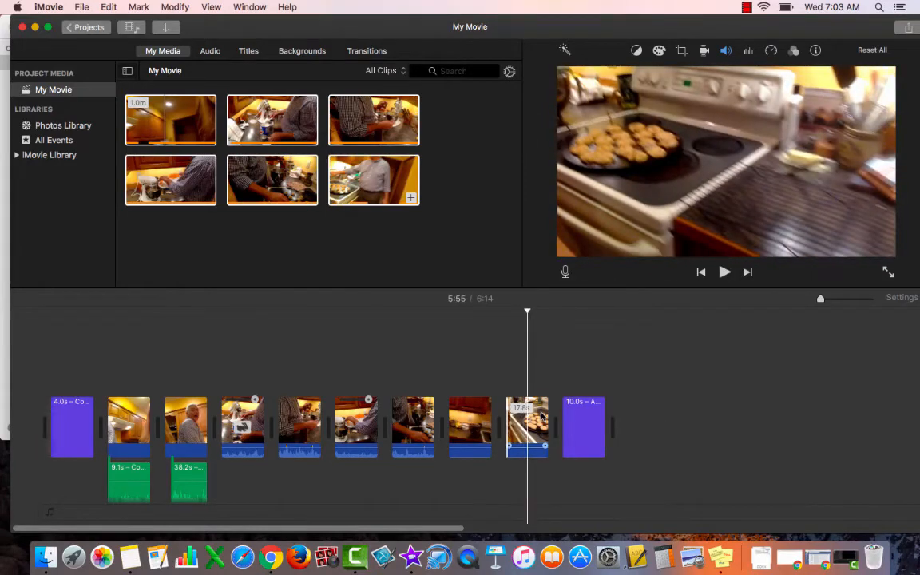
pyautogui.click(175, 7)
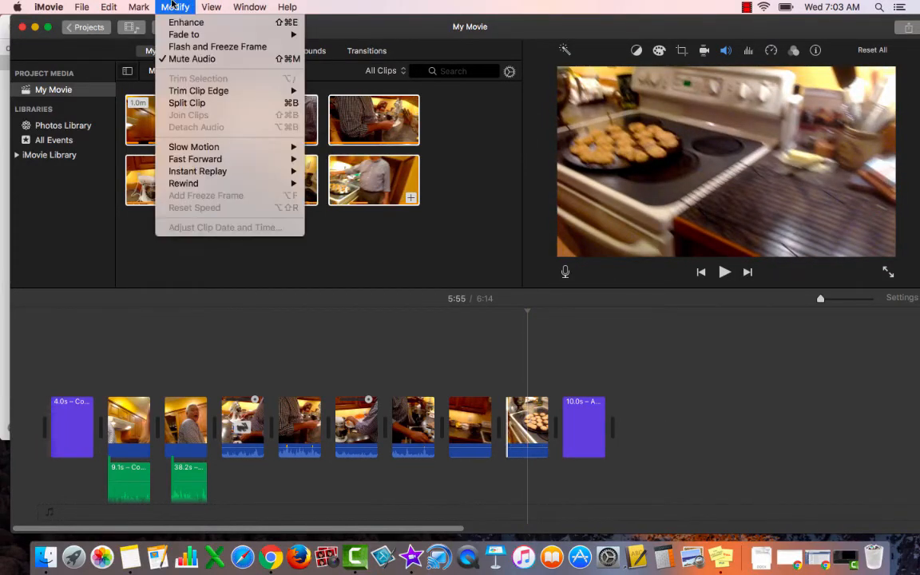
pyautogui.click(186, 102)
pyautogui.click(563, 420)
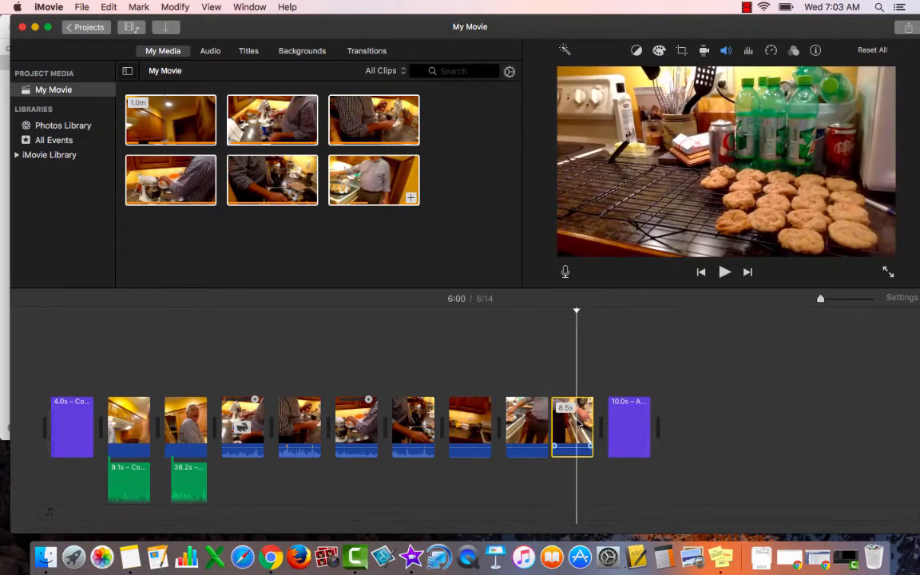
pyautogui.press('Delete')
# Step: Switch to Notes to review Goal 2 on detaching or muting audio and using special effects, and return to iMovie
pyautogui.click(221, 344)
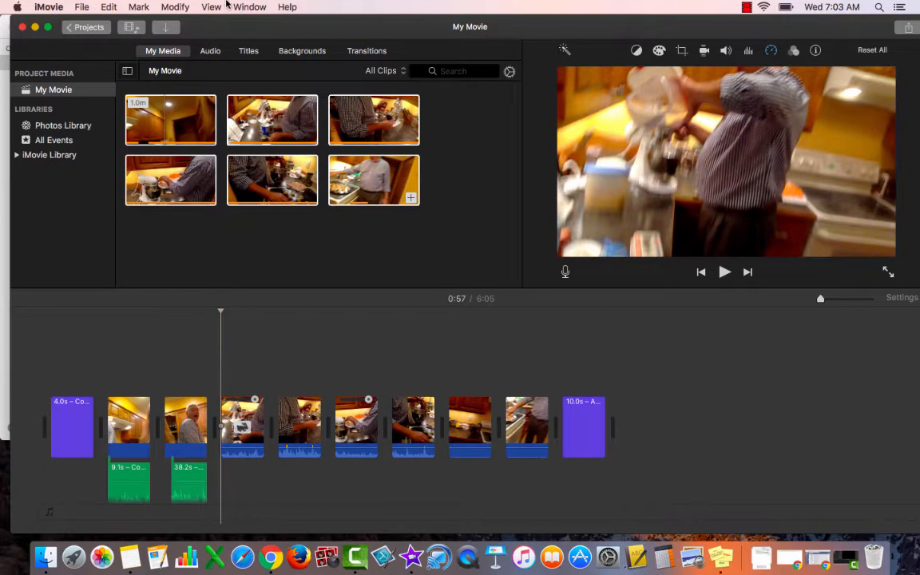
pyautogui.click(175, 7)
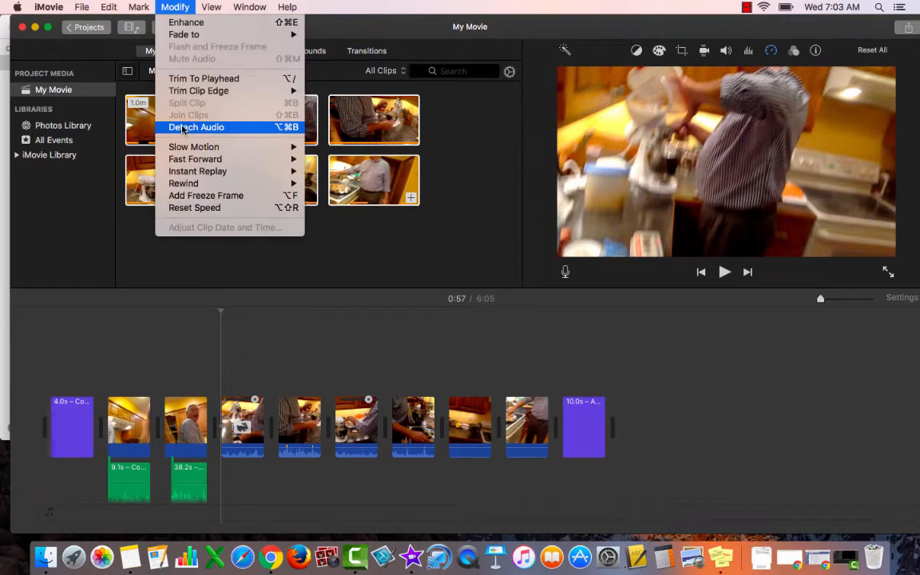
pyautogui.click(180, 4)
pyautogui.press('super+Tab')
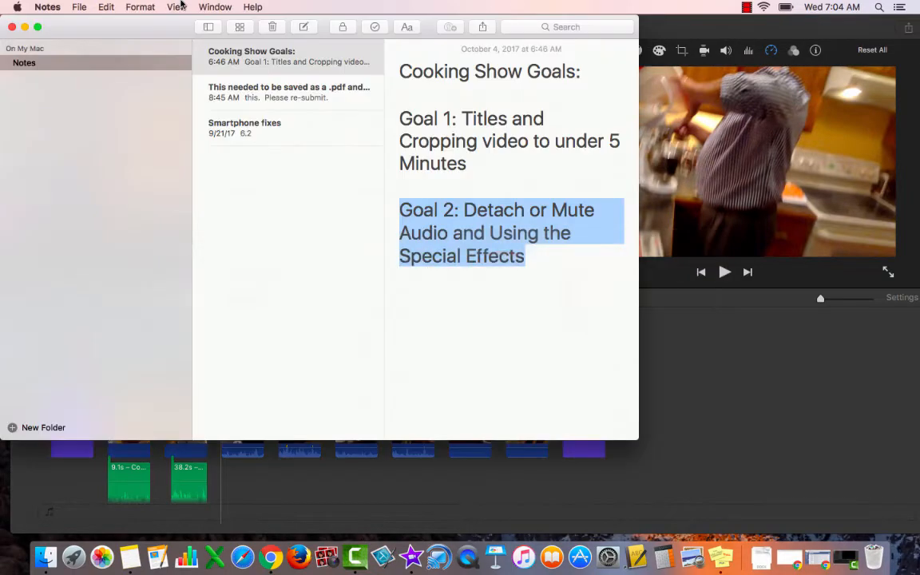
pyautogui.click(487, 232)
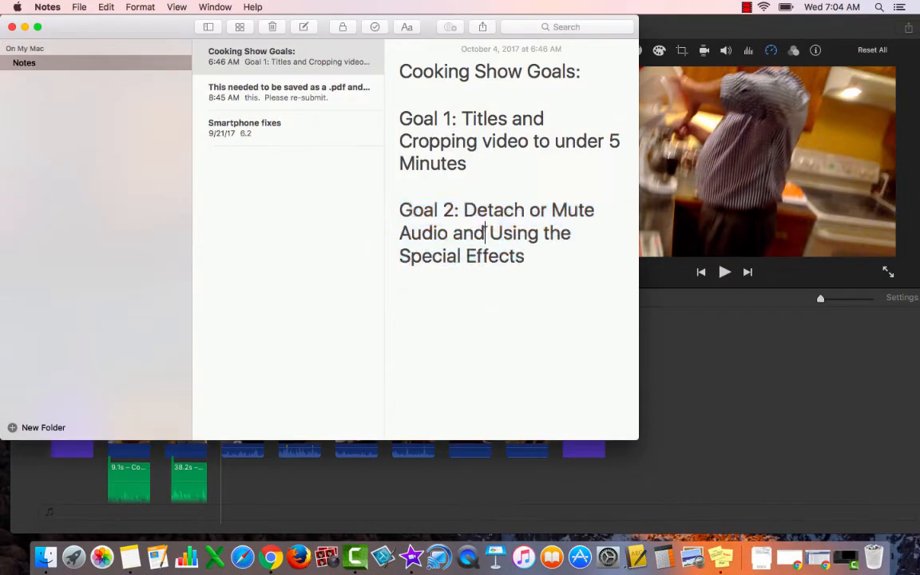
pyautogui.press('super+Tab')
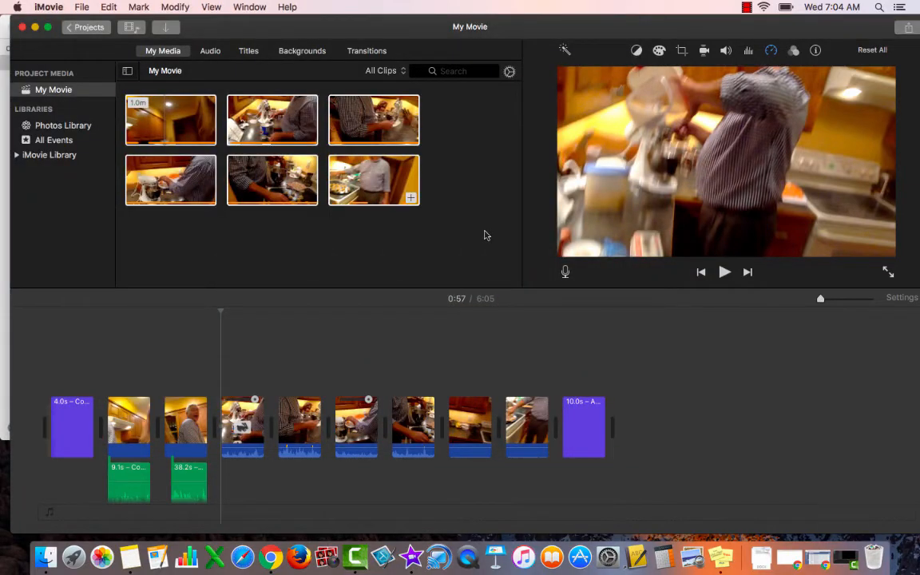
pyautogui.click(747, 7)
pyautogui.click(751, 35)
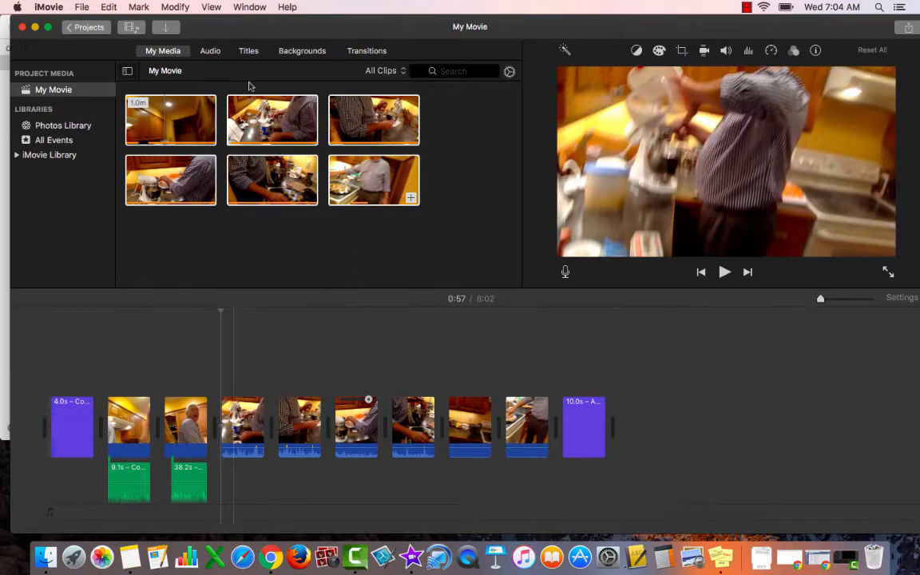
pyautogui.click(174, 6)
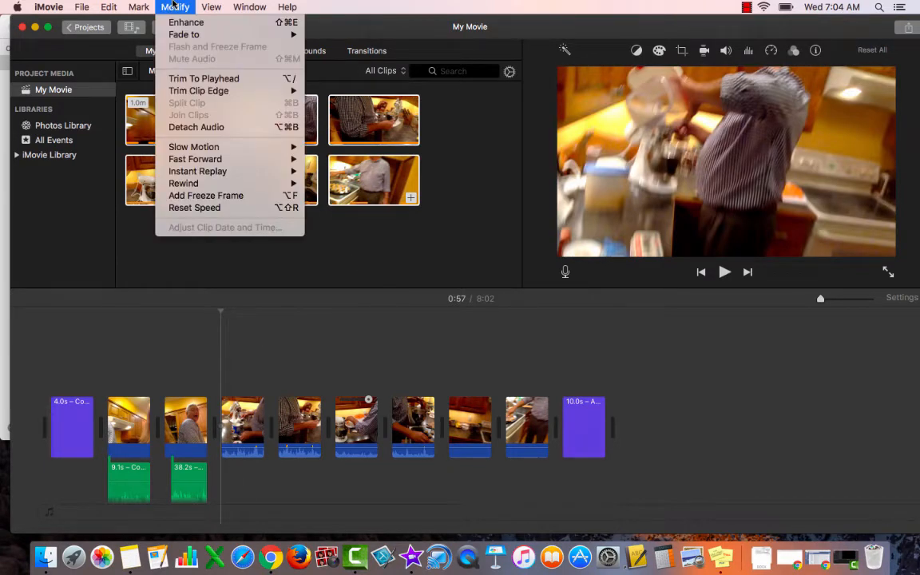
pyautogui.moveTo(177, 36)
pyautogui.moveTo(172, 152)
pyautogui.click(217, 385)
# Step: Apply a 2x Fast Forward to the third video clip and play it from its beginning
pyautogui.click(234, 428)
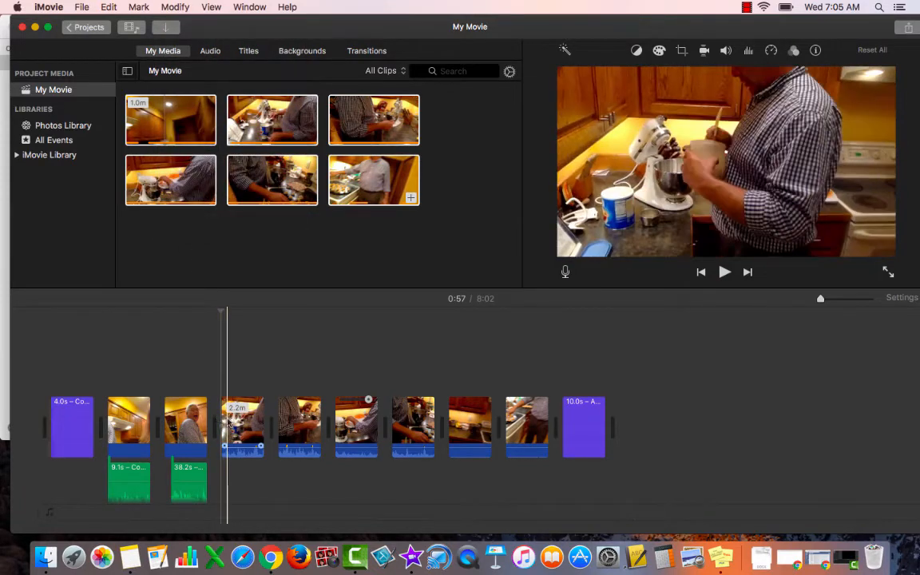
pyautogui.click(233, 426)
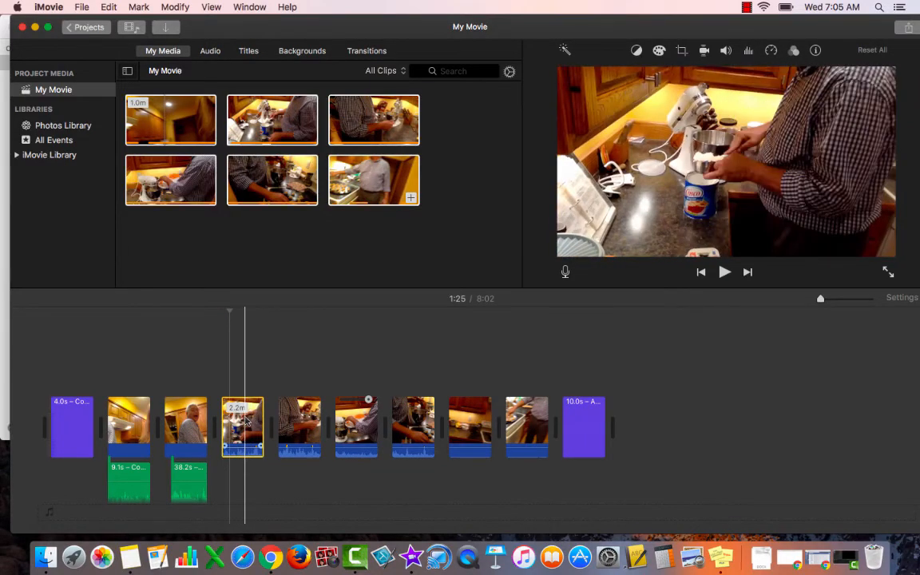
pyautogui.click(247, 422)
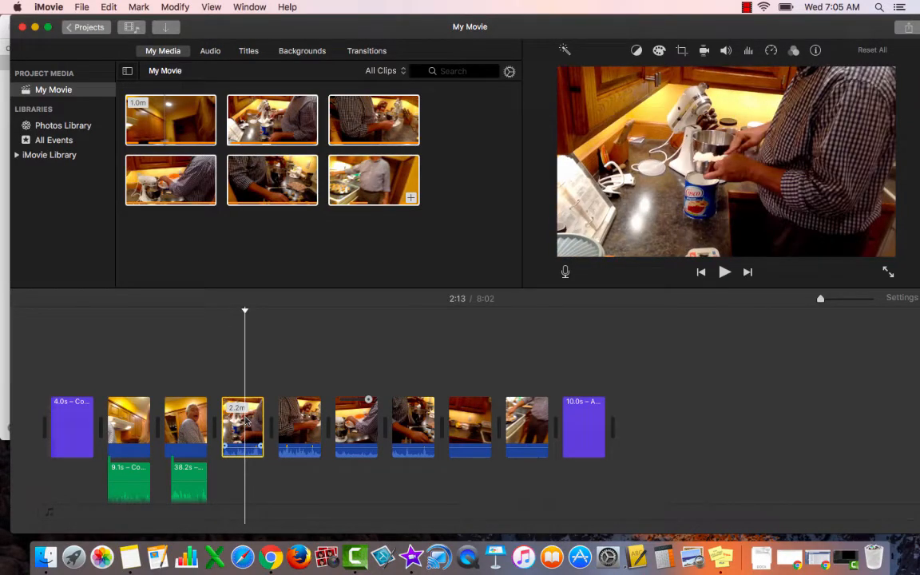
pyautogui.click(176, 7)
pyautogui.moveTo(189, 164)
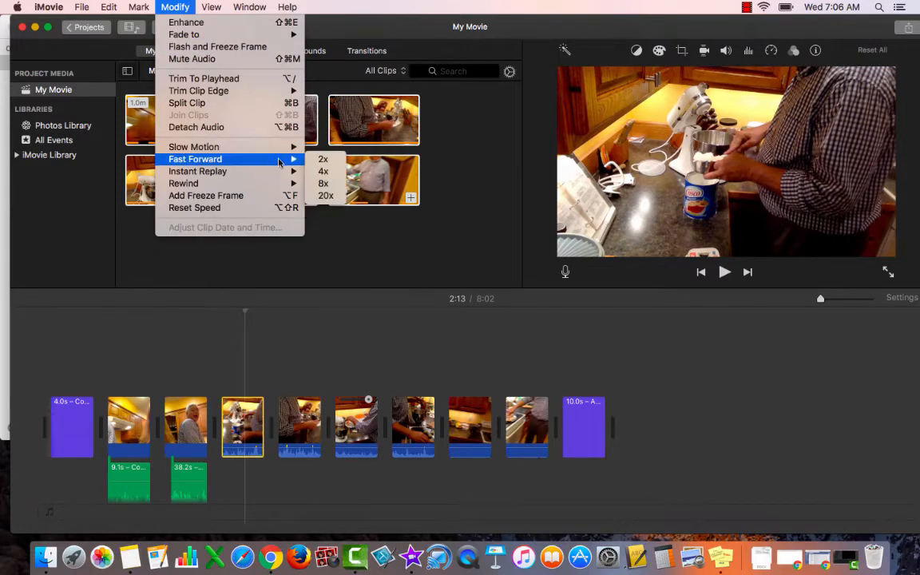
pyautogui.click(323, 159)
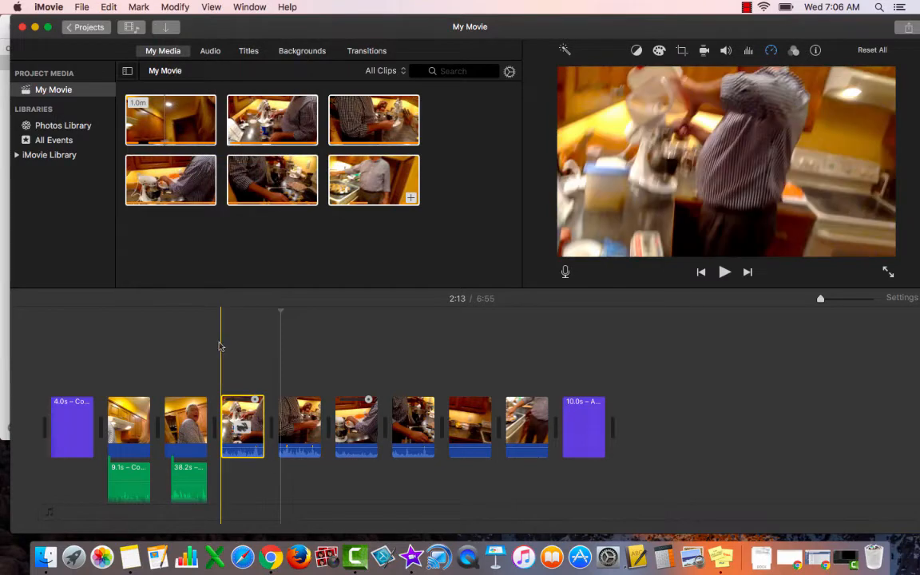
pyautogui.click(221, 346)
pyautogui.press('space')
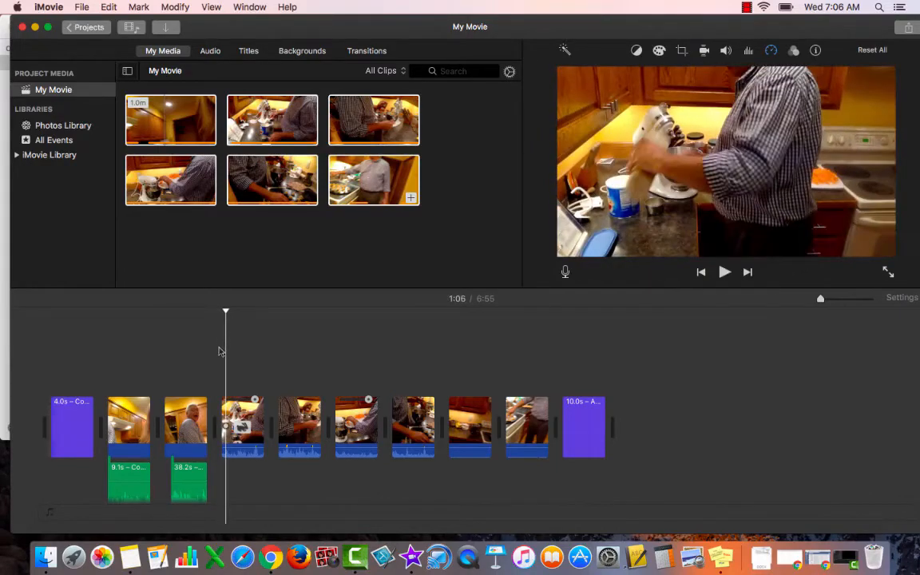
# Step: Apply a 4x Fast Forward to the third video clip and play it from its beginning
pyautogui.click(243, 424)
pyautogui.click(162, 7)
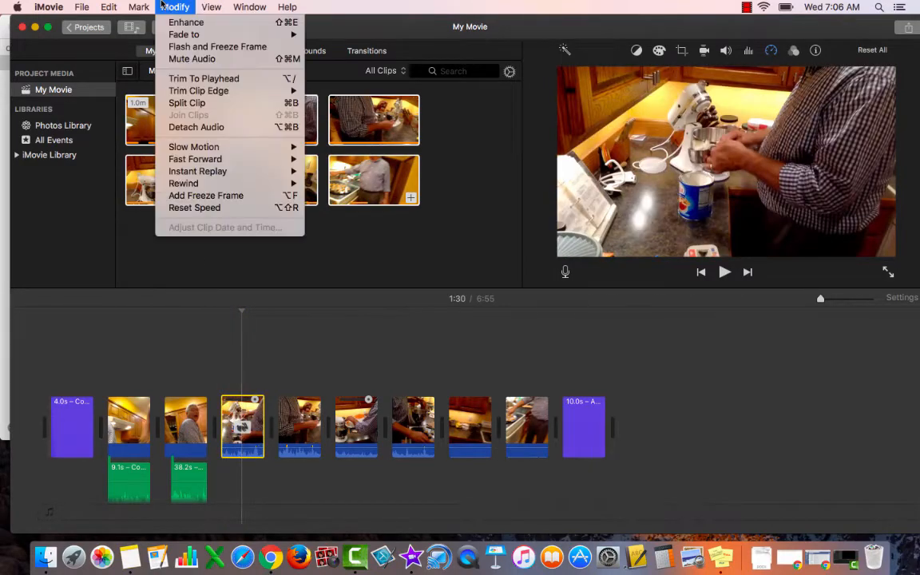
pyautogui.moveTo(240, 159)
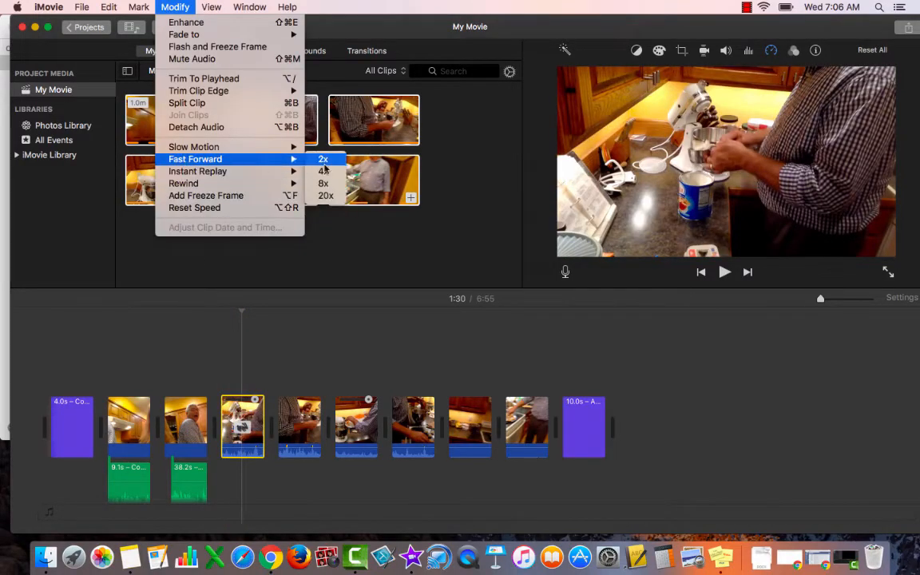
pyautogui.click(323, 171)
pyautogui.click(224, 380)
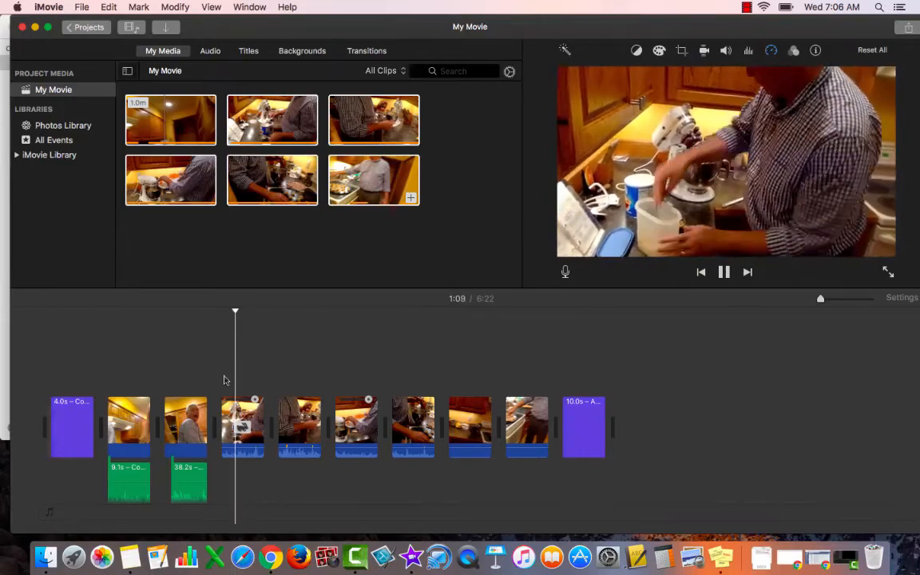
# Step: Set the third video clip's Fast Forward to 8x and play it back
pyautogui.click(237, 411)
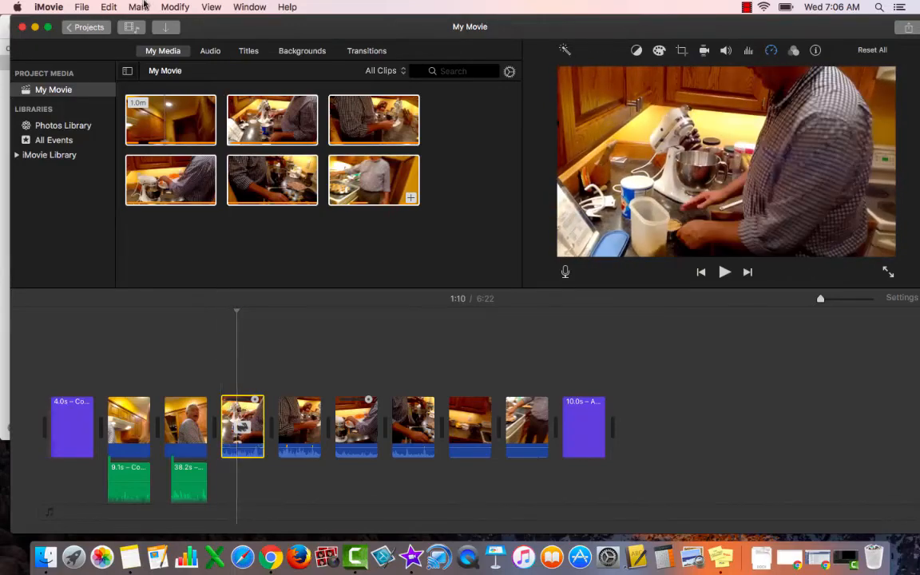
pyautogui.click(169, 6)
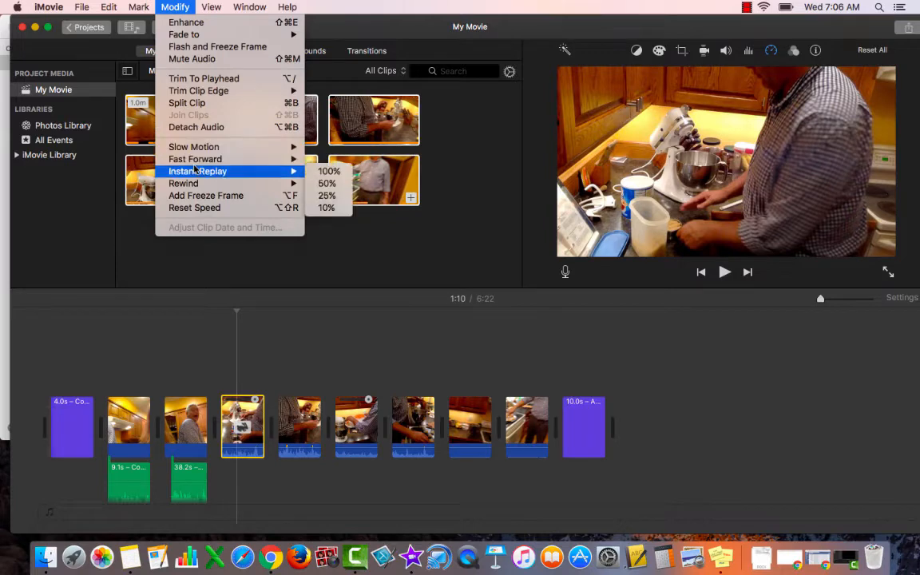
pyautogui.moveTo(197, 164)
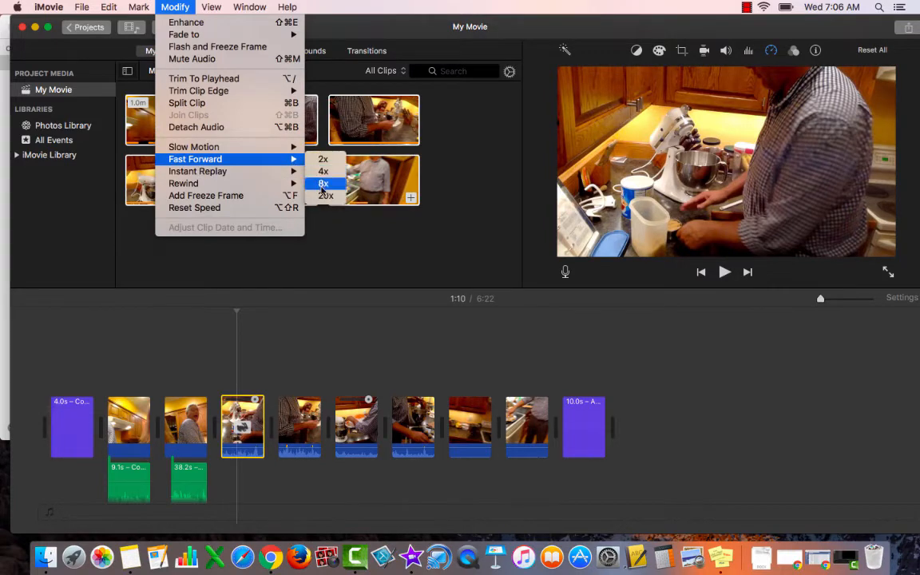
pyautogui.click(324, 184)
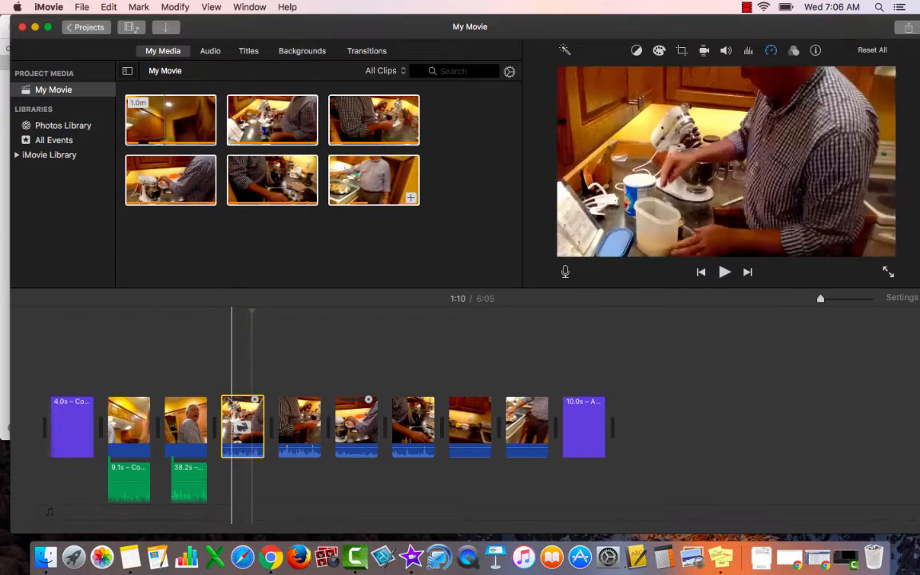
pyautogui.press('space')
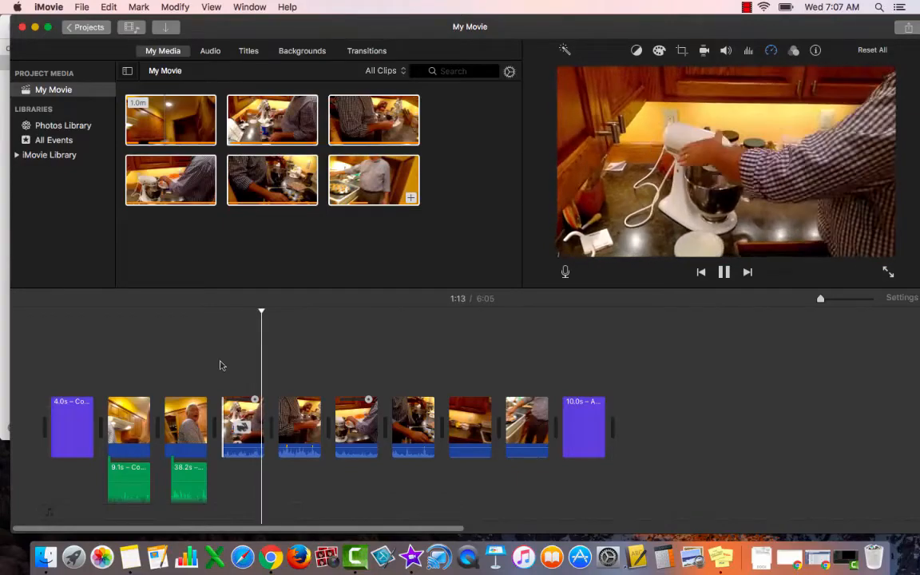
# Step: Detach the audio from the fast-forwarded third video clip and delete the detached audio track
pyautogui.click(250, 417)
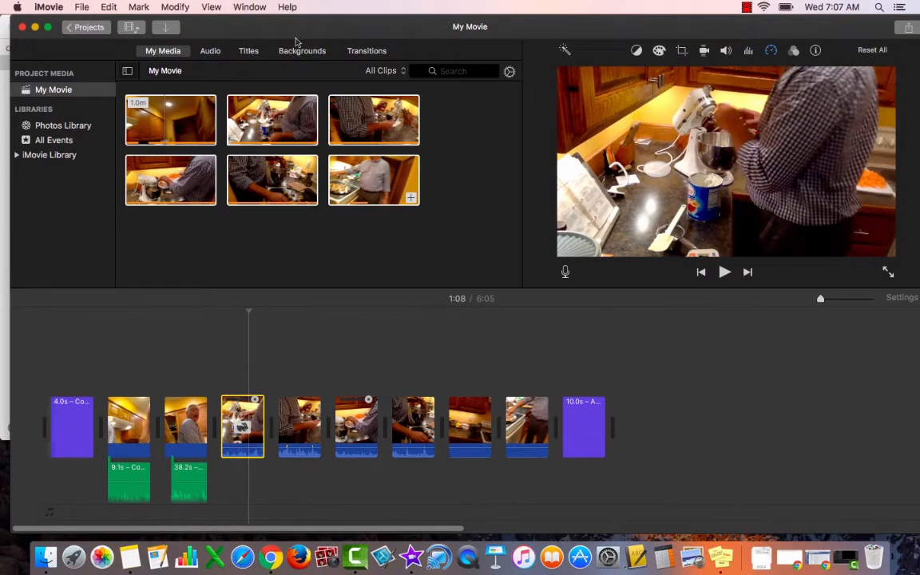
pyautogui.click(166, 5)
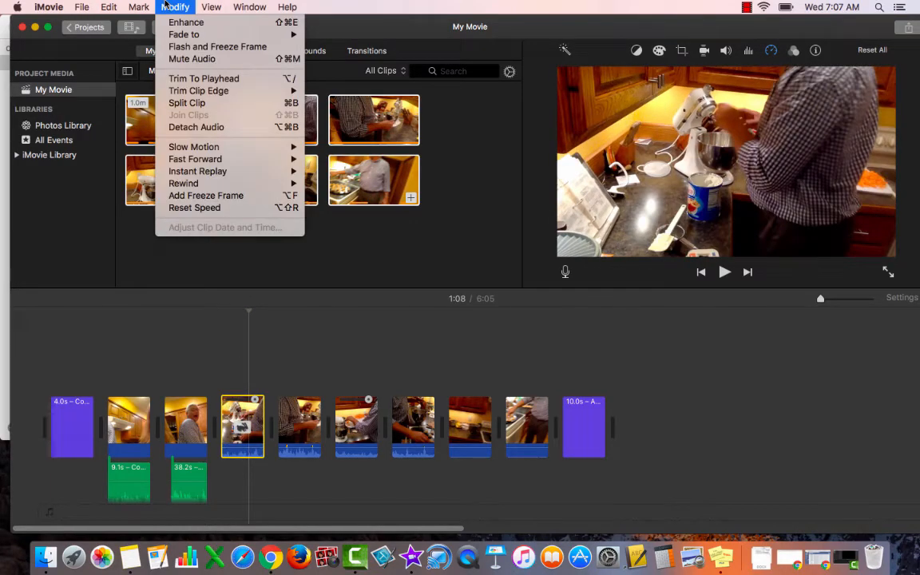
pyautogui.click(181, 126)
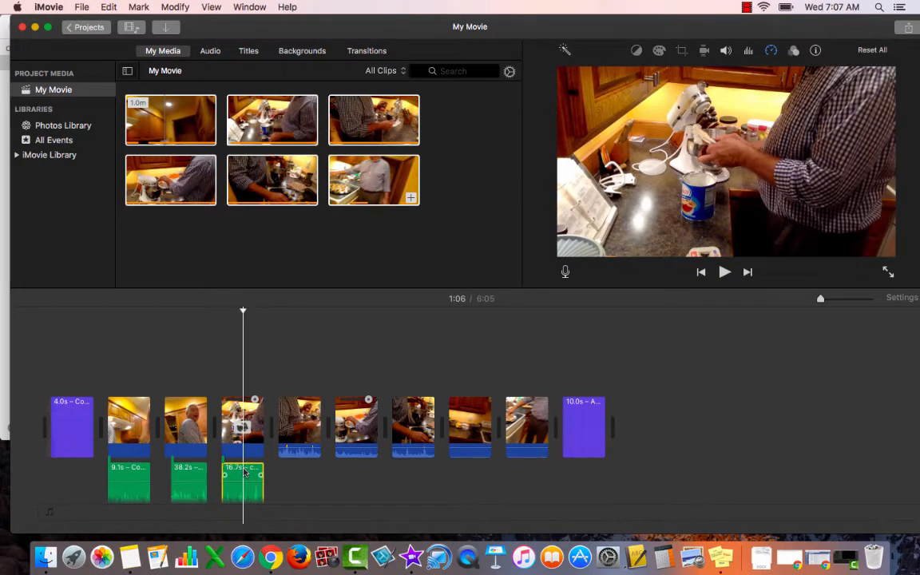
pyautogui.press('Delete')
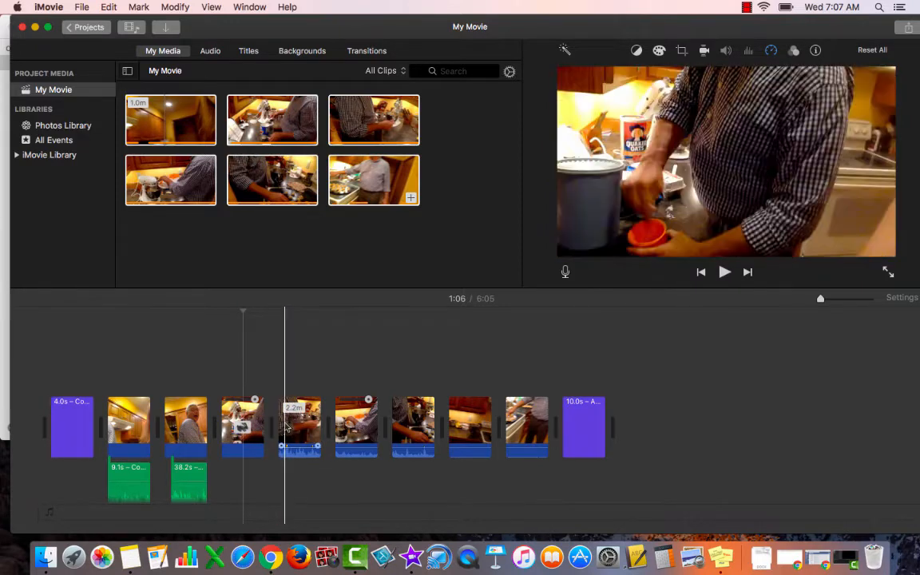
# Step: Play the 2.2-minute fourth video clip from its start, split it at 1:32 and delete the part before the split
pyautogui.click(285, 426)
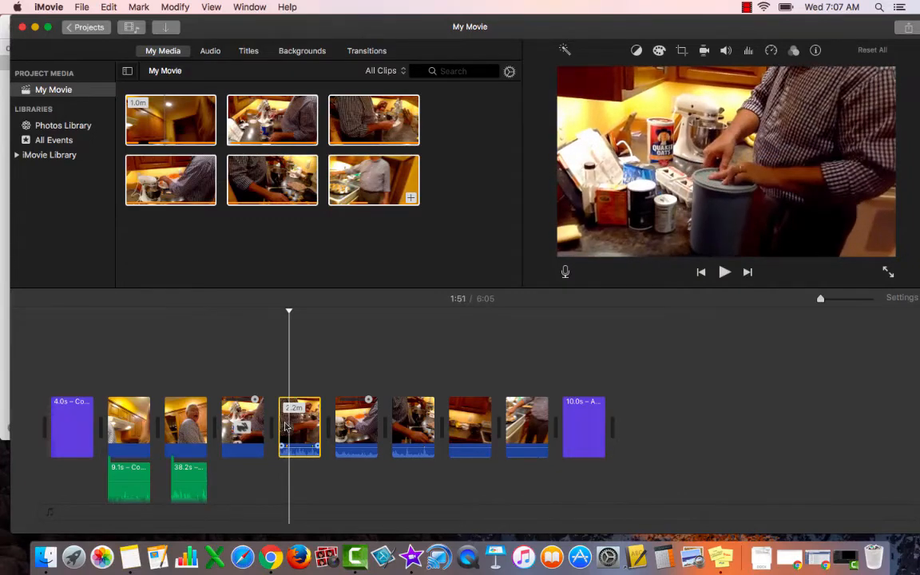
pyautogui.click(281, 375)
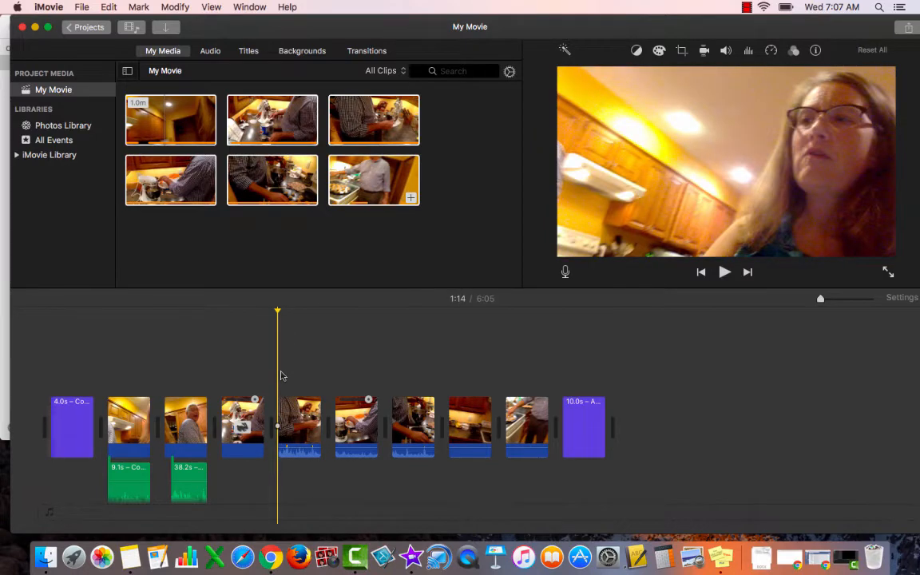
pyautogui.press('space')
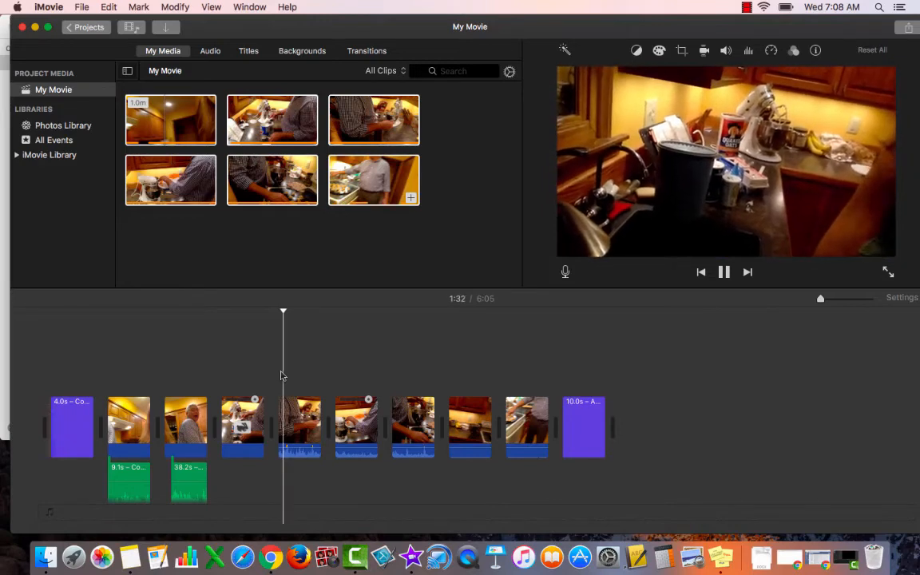
pyautogui.press('space')
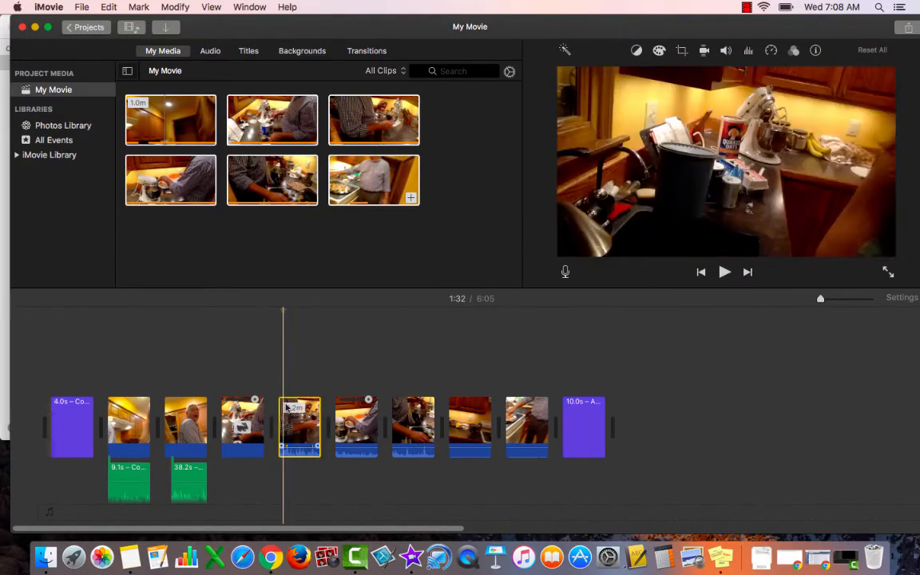
pyautogui.click(175, 6)
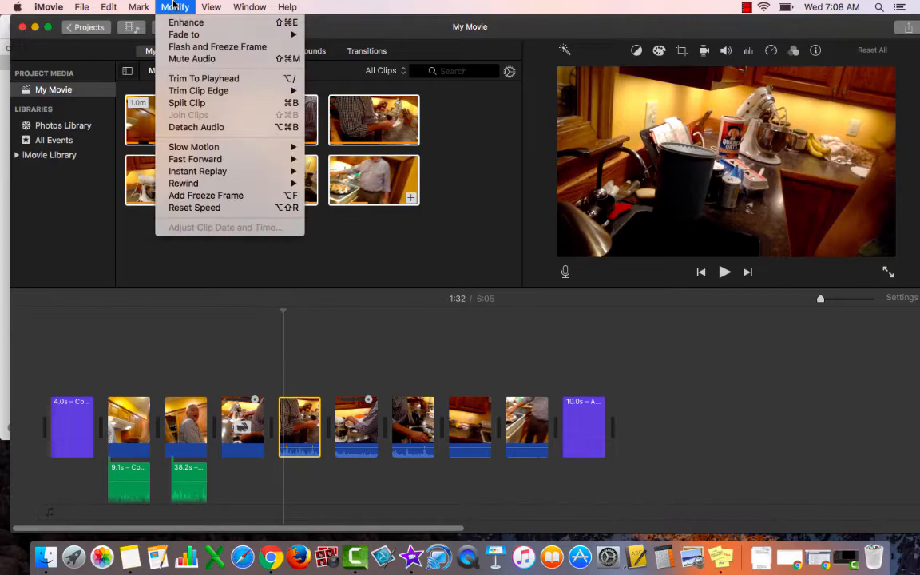
pyautogui.click(187, 103)
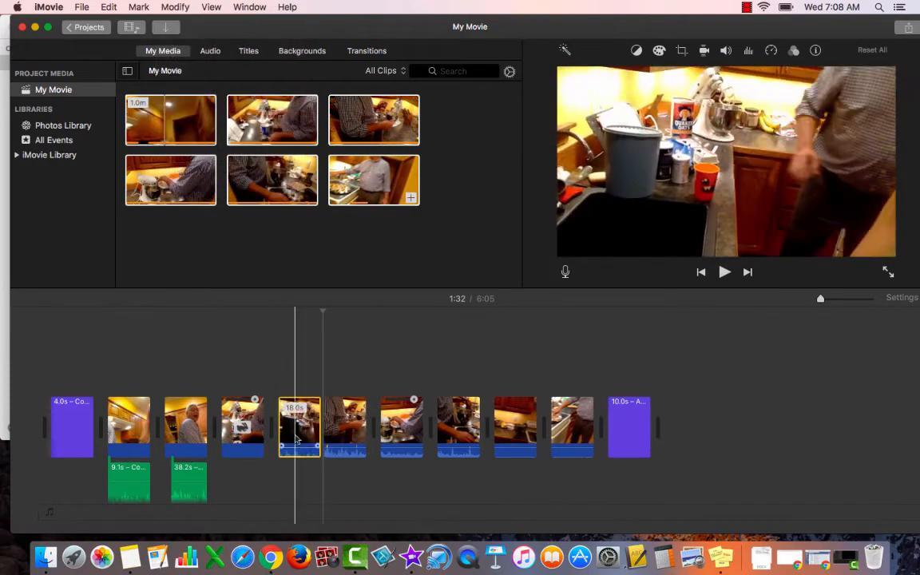
pyautogui.press('Delete')
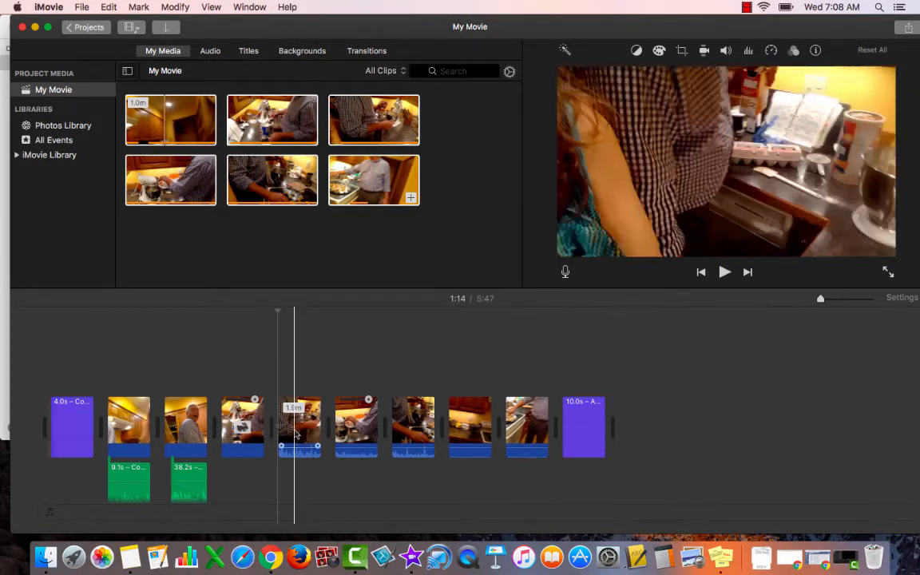
# Step: Play the opening of the shortened fourth video clip to check for more unwanted footage
pyautogui.press('space')
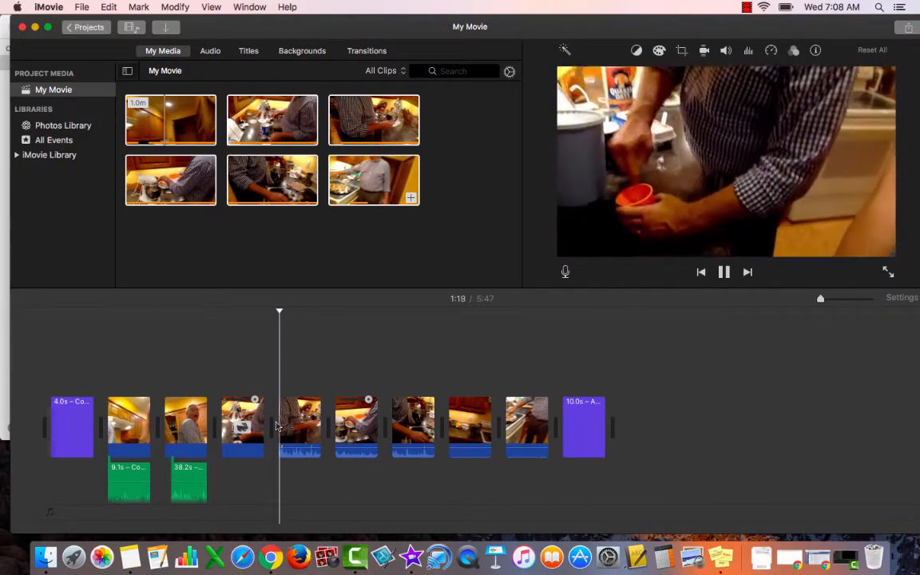
pyautogui.click(280, 425)
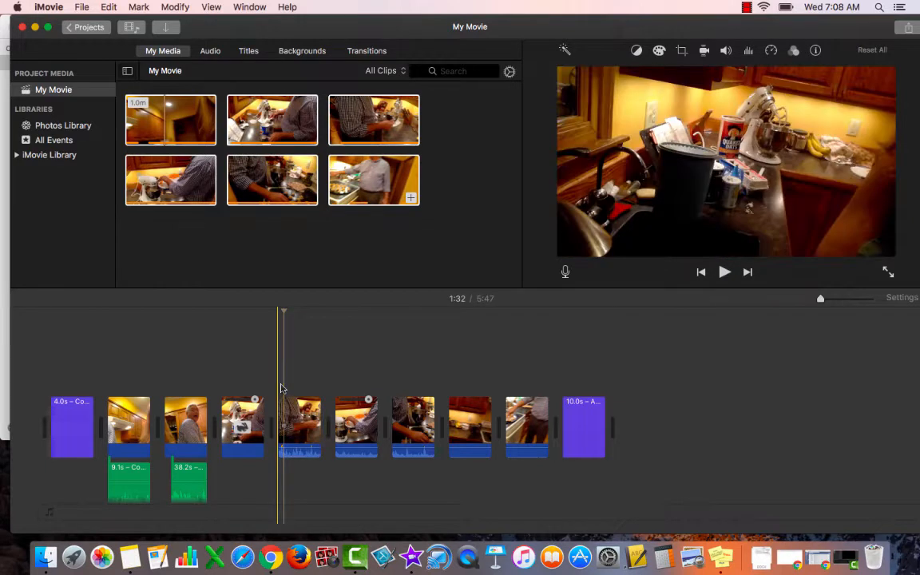
pyautogui.press('space')
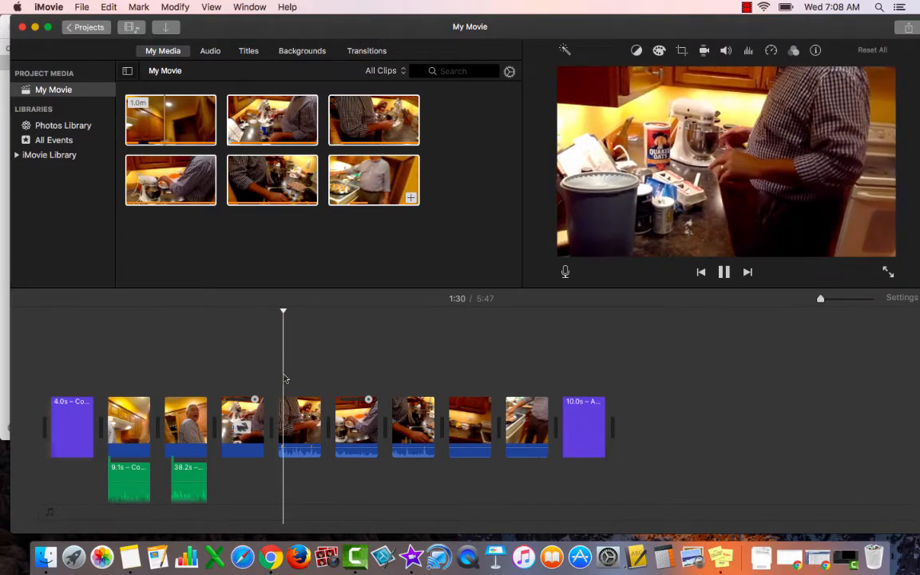
pyautogui.press('space')
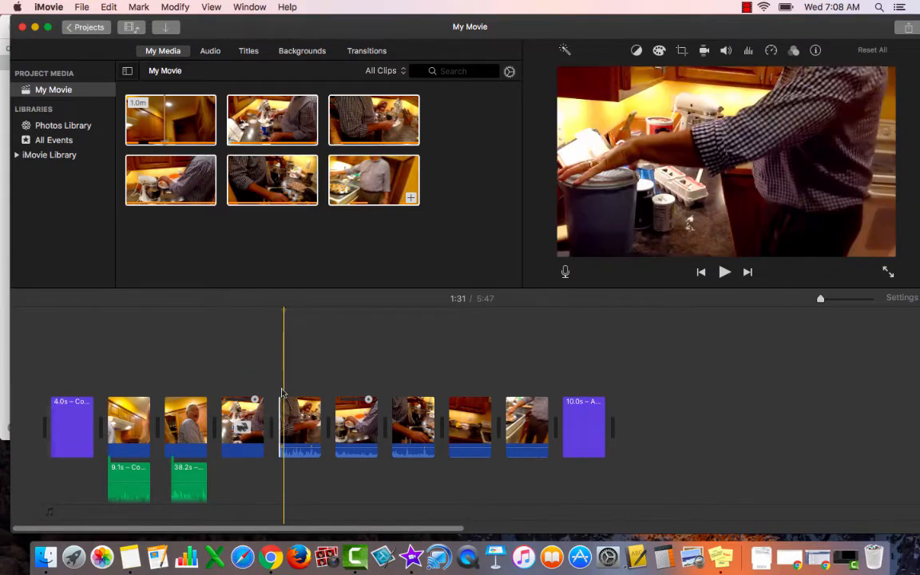
pyautogui.click(285, 422)
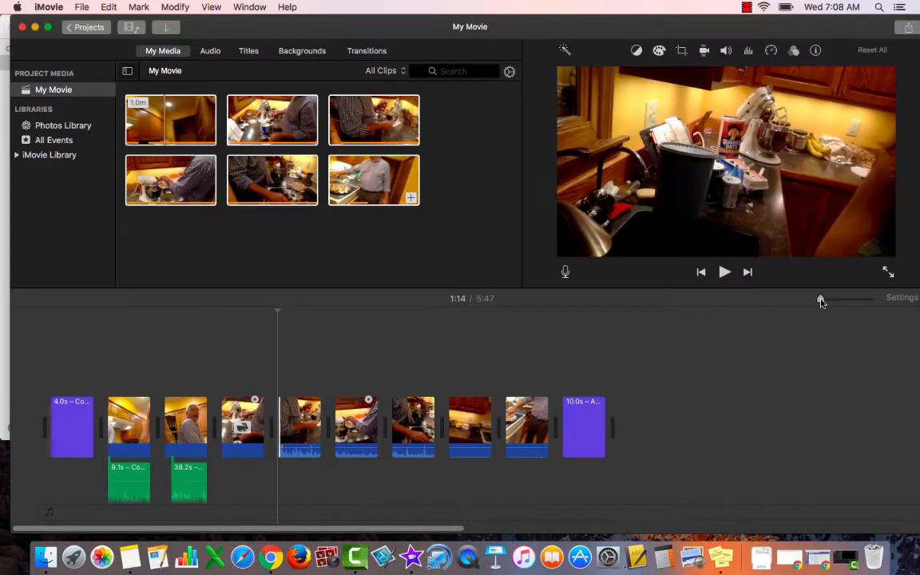
# Step: Split the fourth video clip at 1:17 and delete the short part before the split
pyautogui.moveTo(823, 299); pyautogui.dragTo(829, 302)
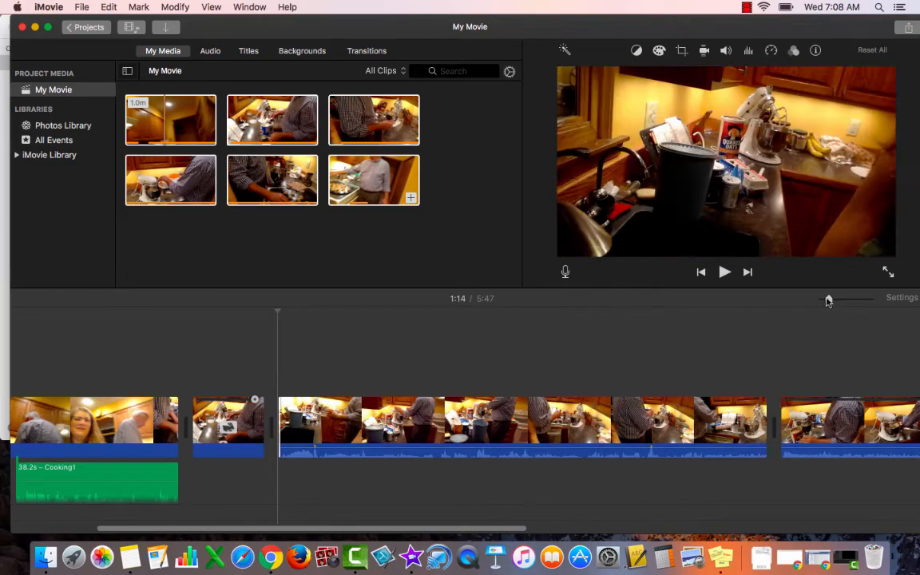
pyautogui.moveTo(828, 300); pyautogui.dragTo(837, 300)
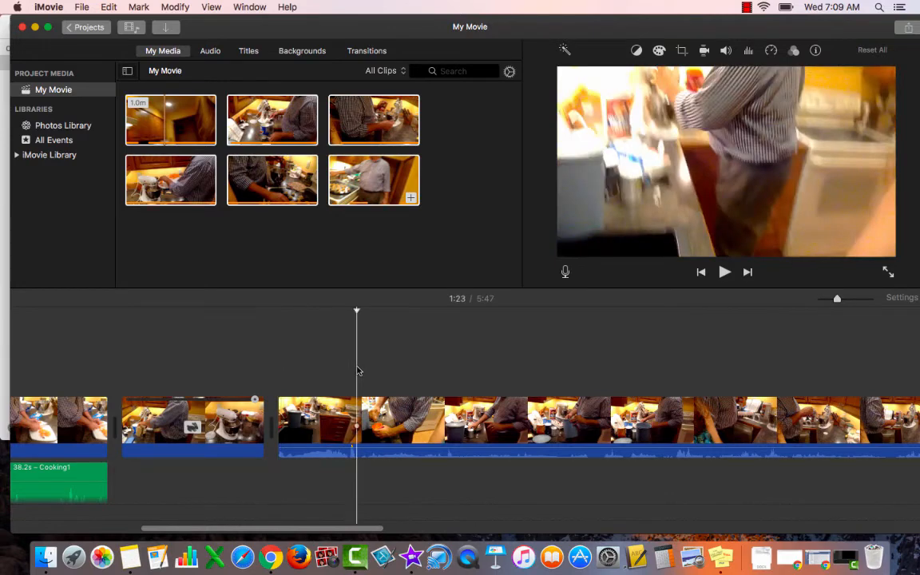
pyautogui.click(358, 416)
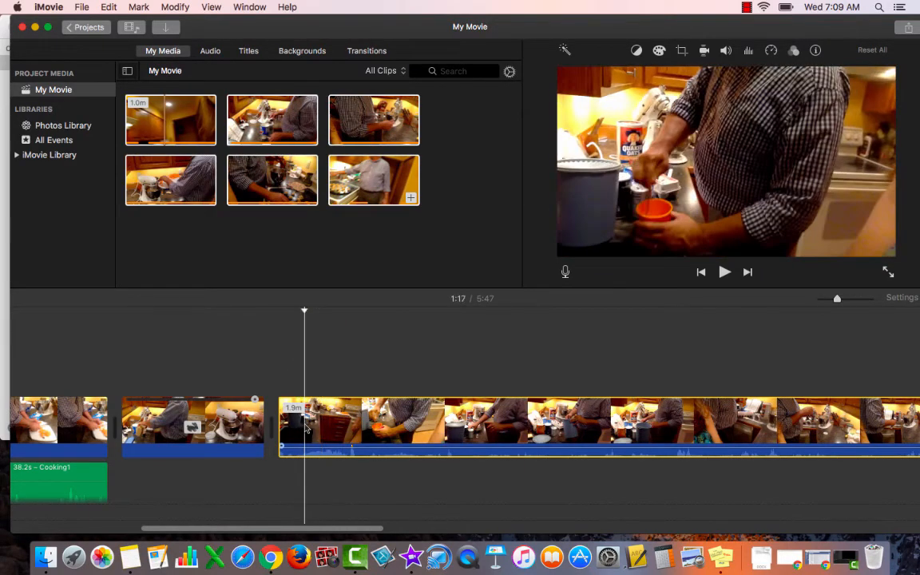
pyautogui.click(136, 6)
pyautogui.moveTo(172, 6)
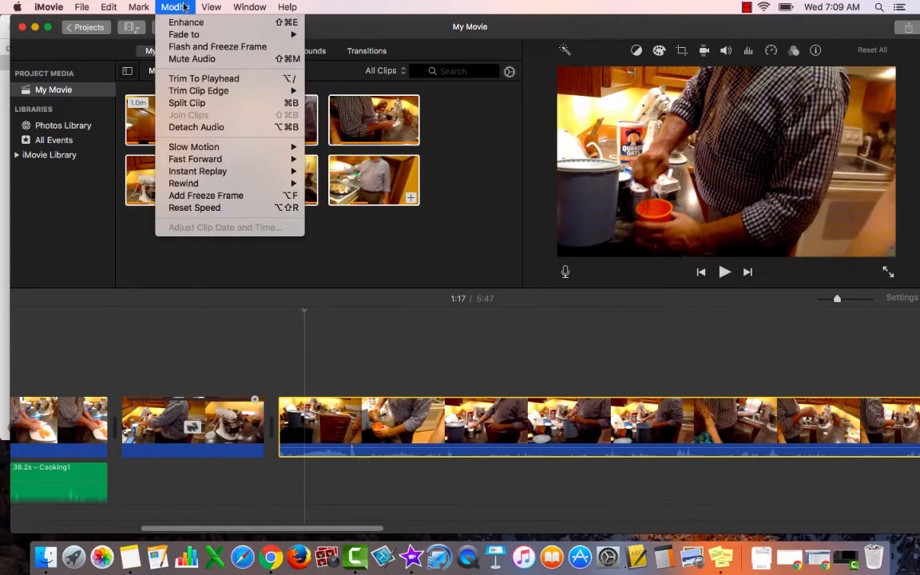
pyautogui.moveTo(180, 174)
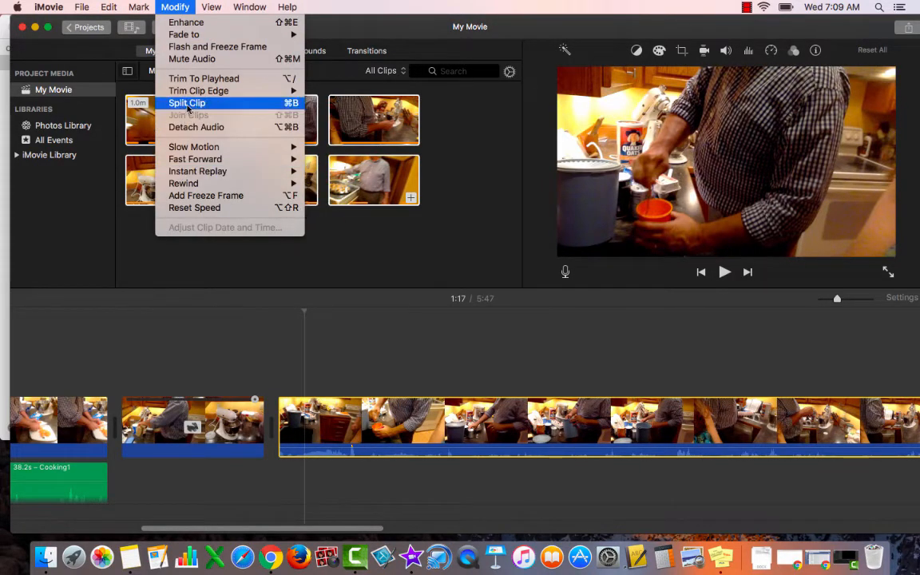
pyautogui.click(186, 103)
pyautogui.press('Delete')
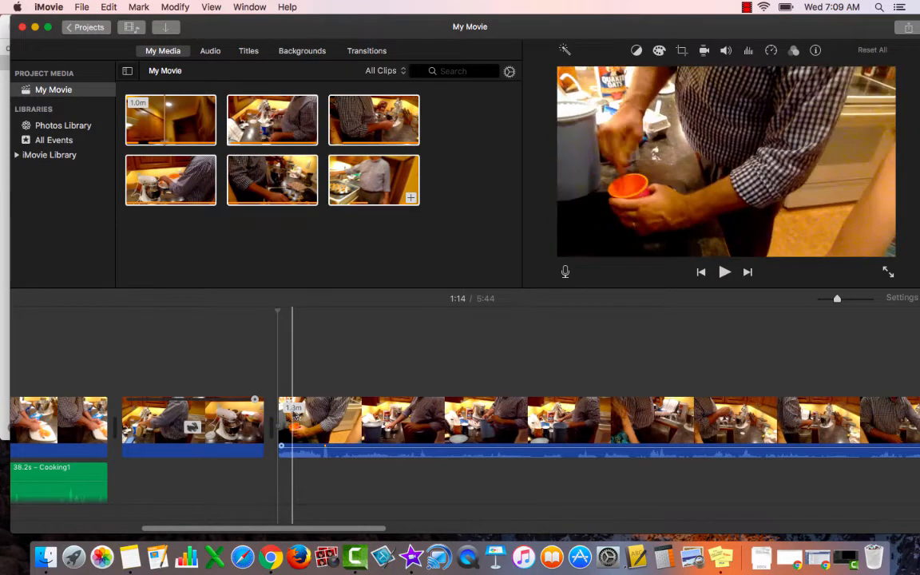
# Step: Split the 1.8-minute fourth video clip at 1:24
pyautogui.click(361, 427)
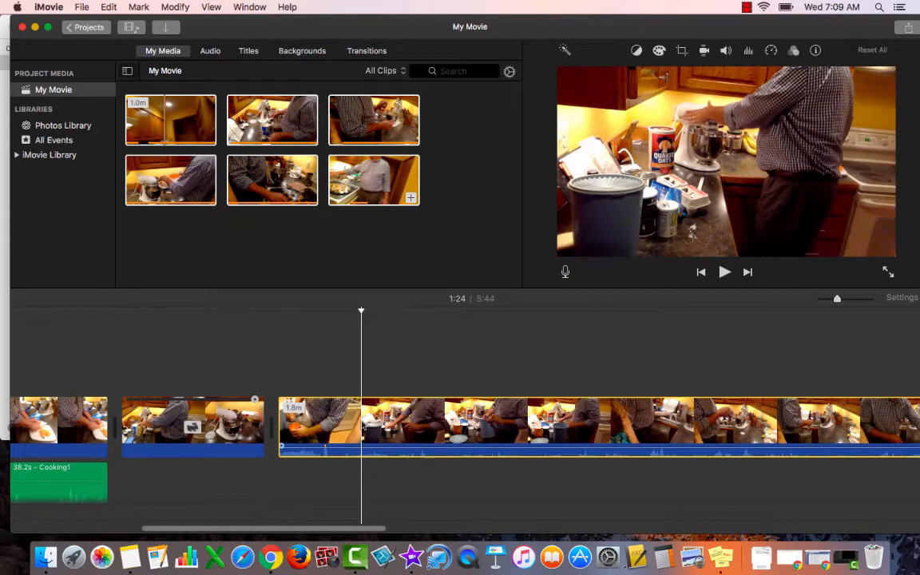
pyautogui.click(174, 7)
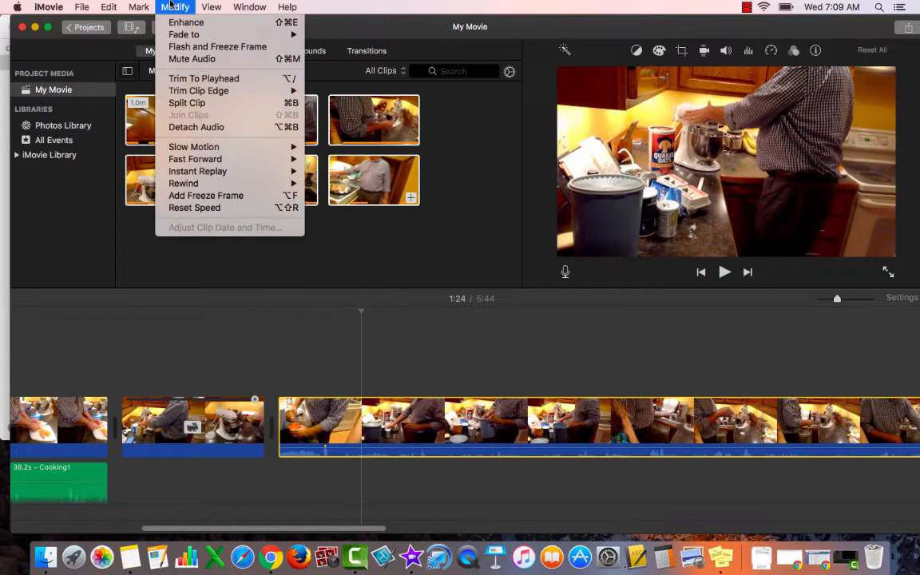
pyautogui.click(182, 99)
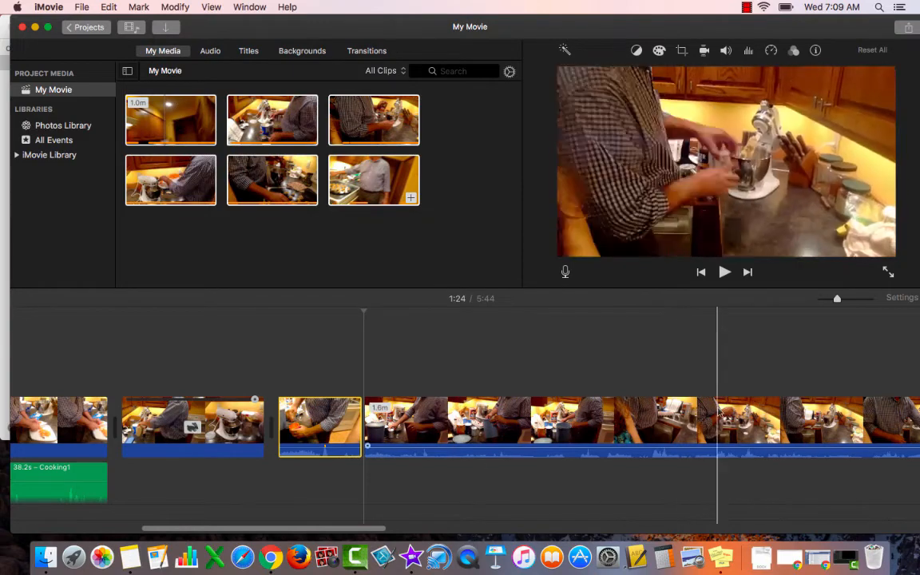
# Step: Fast-forward the 1.6-minute video clip after the 1:24 split at 8x speed
pyautogui.click(482, 427)
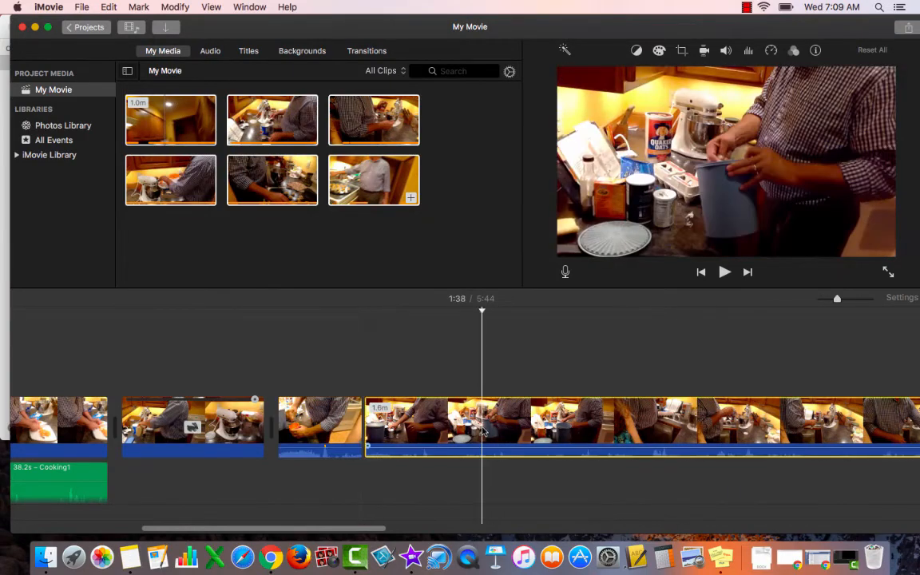
pyautogui.click(173, 7)
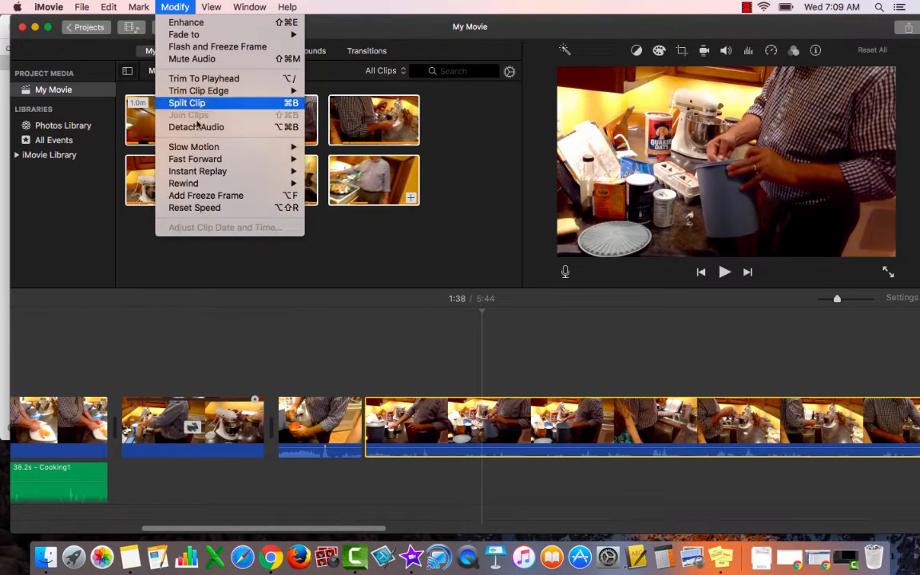
pyautogui.moveTo(199, 173)
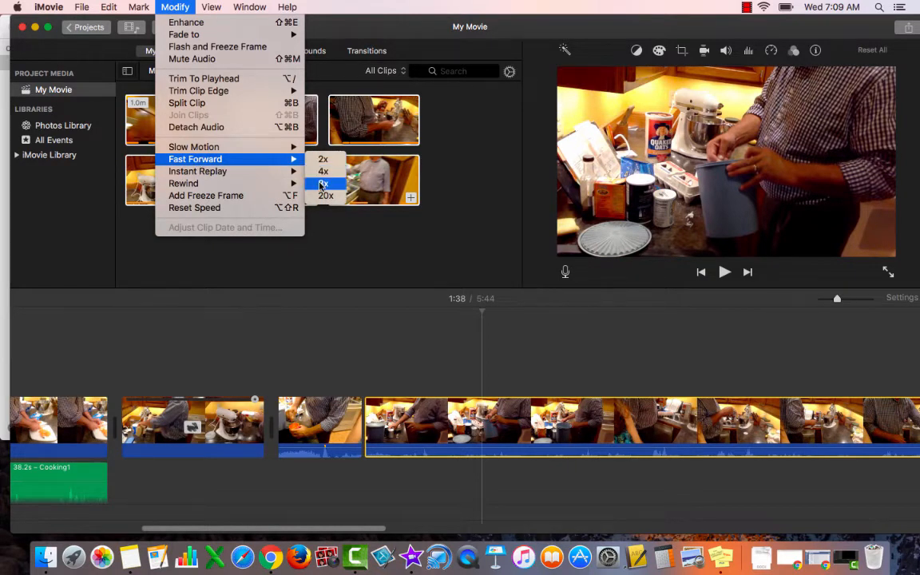
pyautogui.click(323, 184)
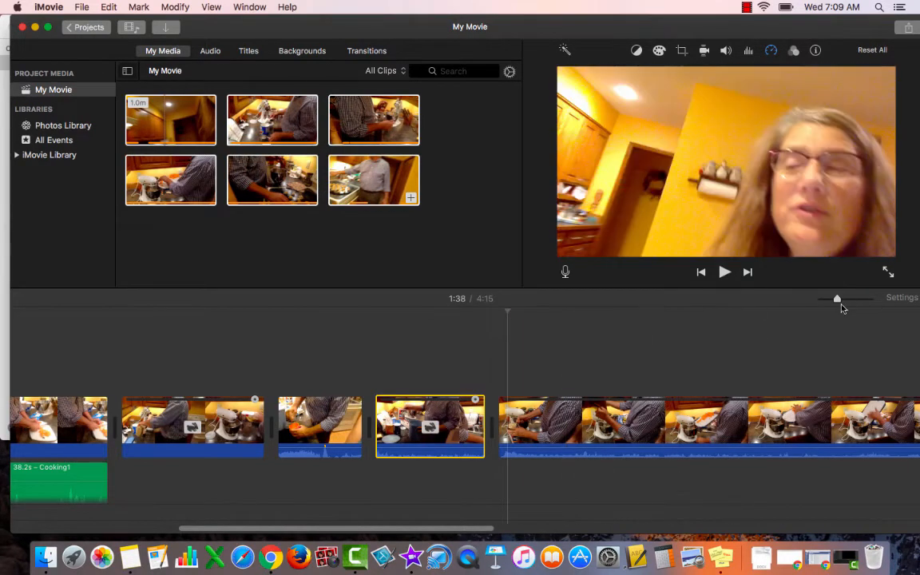
pyautogui.moveTo(837, 304); pyautogui.dragTo(819, 302)
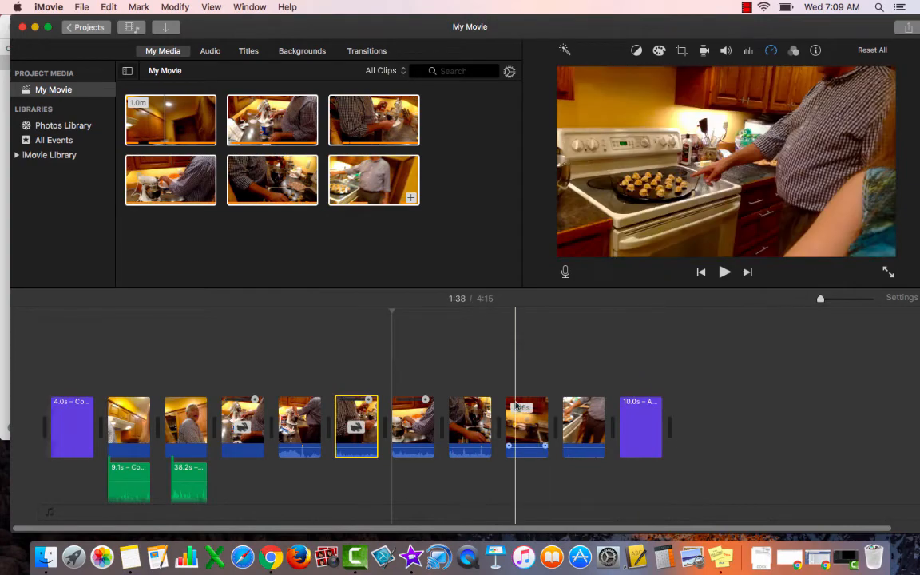
pyautogui.click(584, 412)
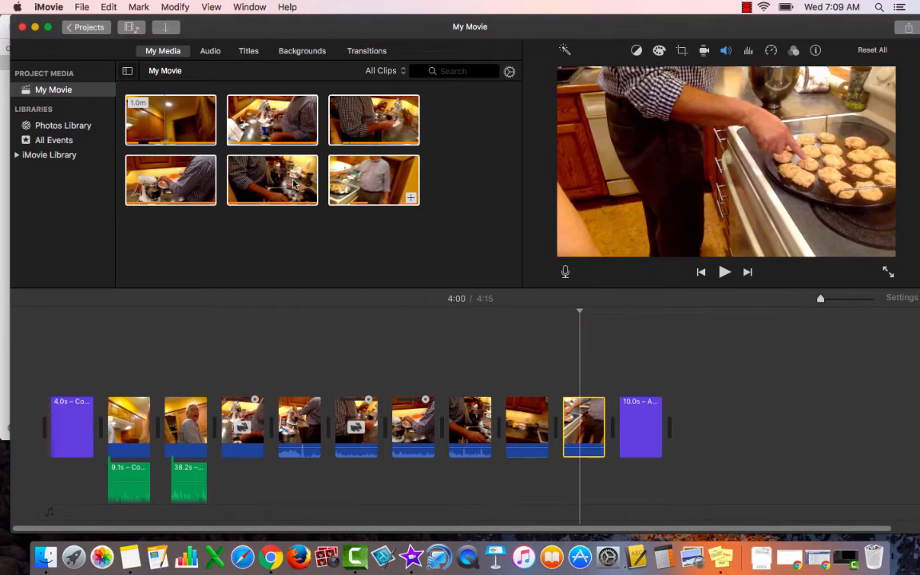
pyautogui.click(173, 7)
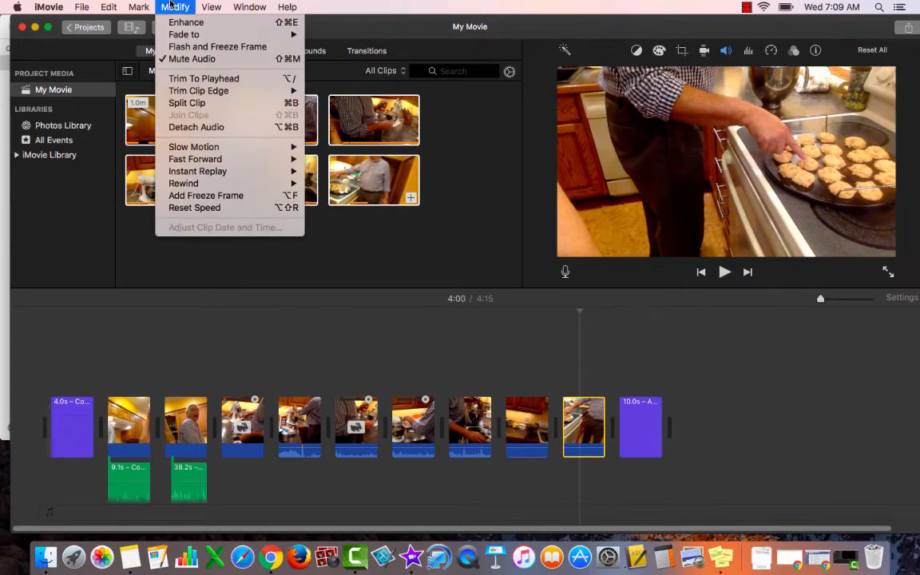
pyautogui.click(170, 6)
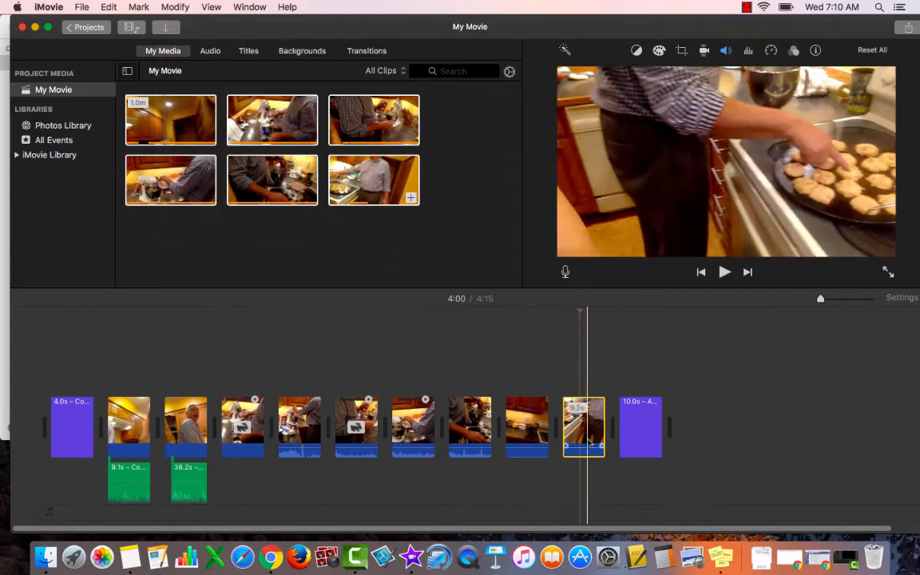
pyautogui.click(175, 7)
pyautogui.moveTo(185, 40)
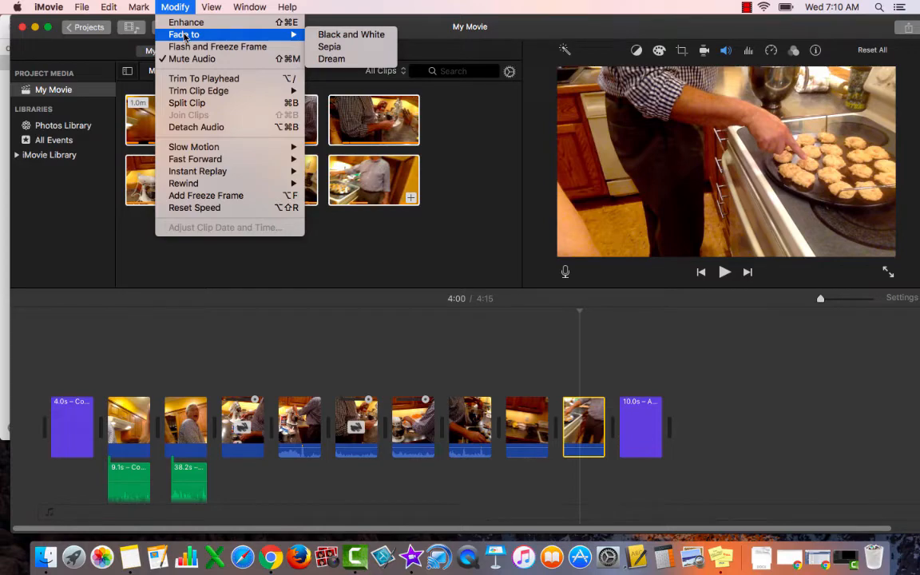
pyautogui.click(165, 6)
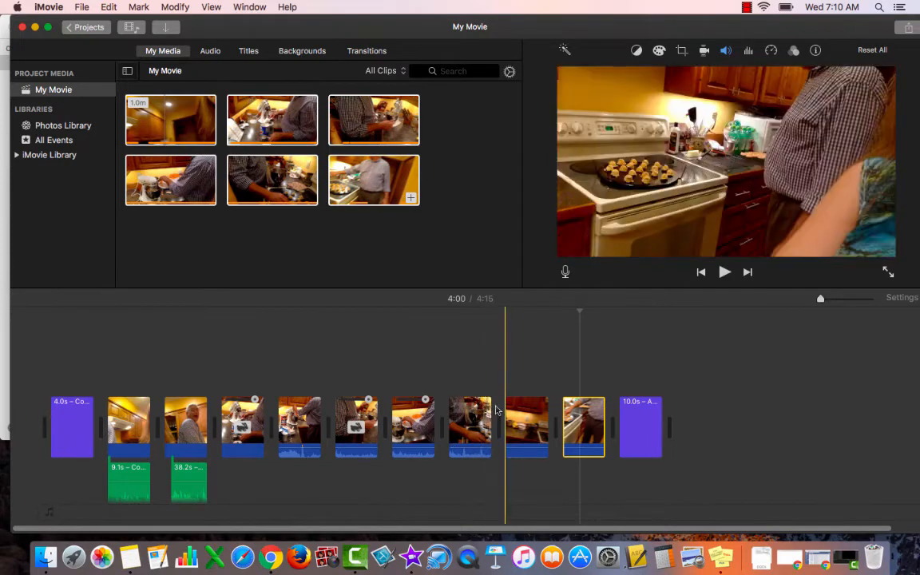
# Step: Apply the Fade to Dream effect to the 1.1-minute video clip at 3:18 and play back the fade
pyautogui.click(480, 409)
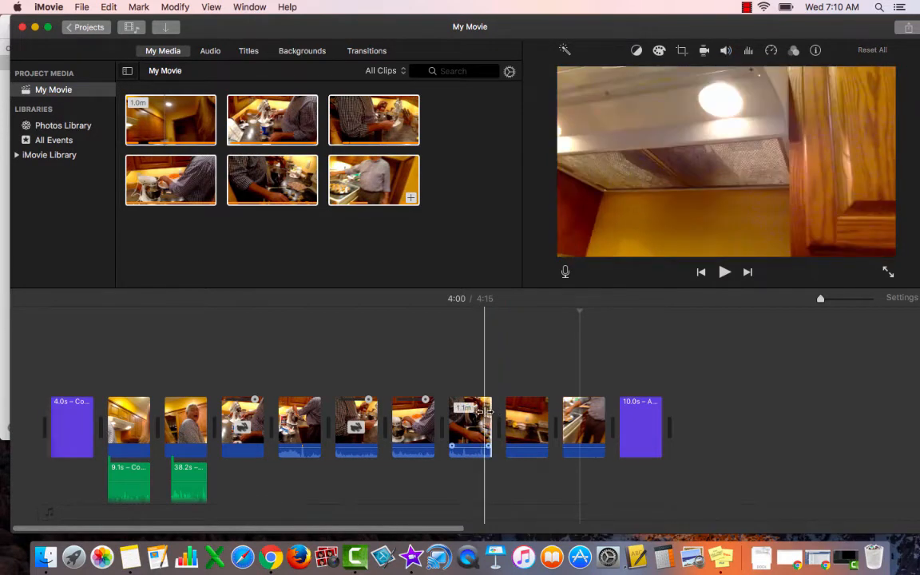
pyautogui.click(479, 409)
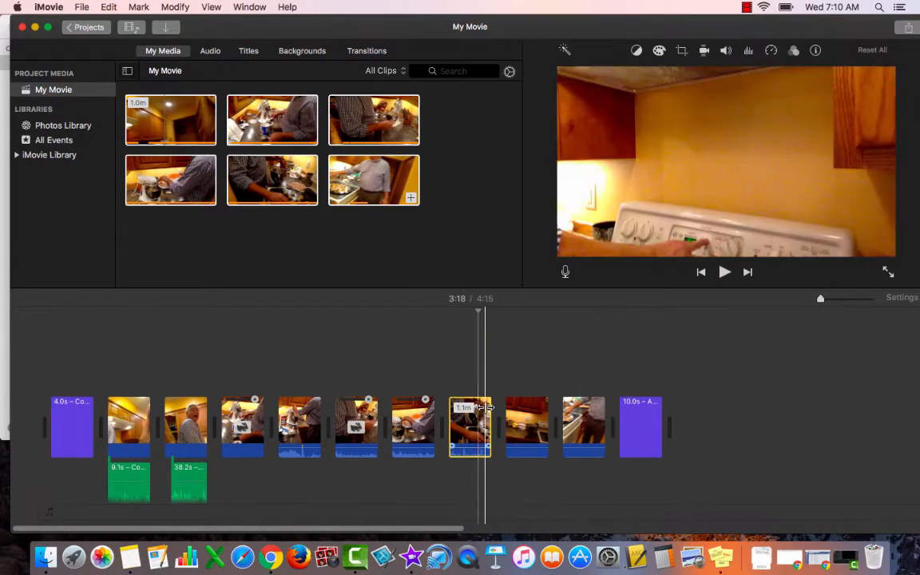
pyautogui.click(175, 6)
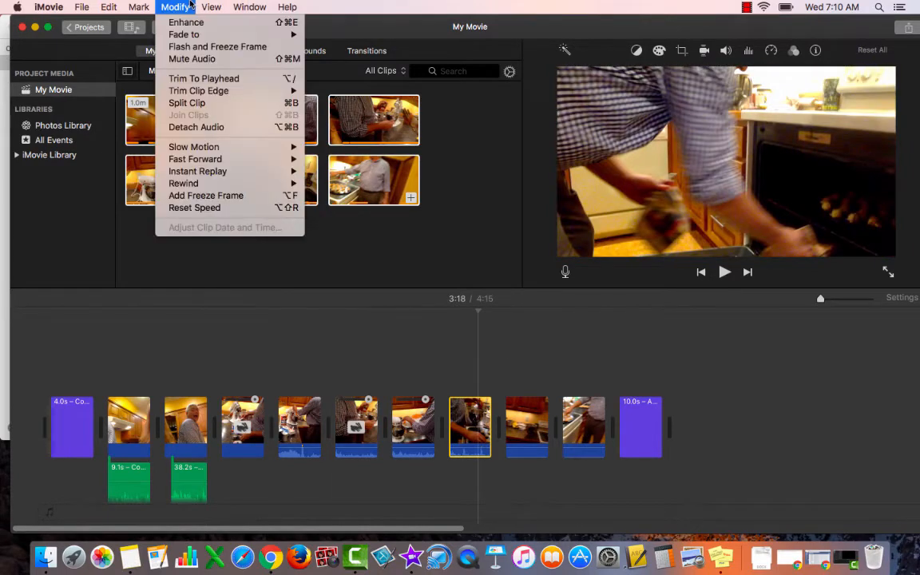
pyautogui.moveTo(230, 40)
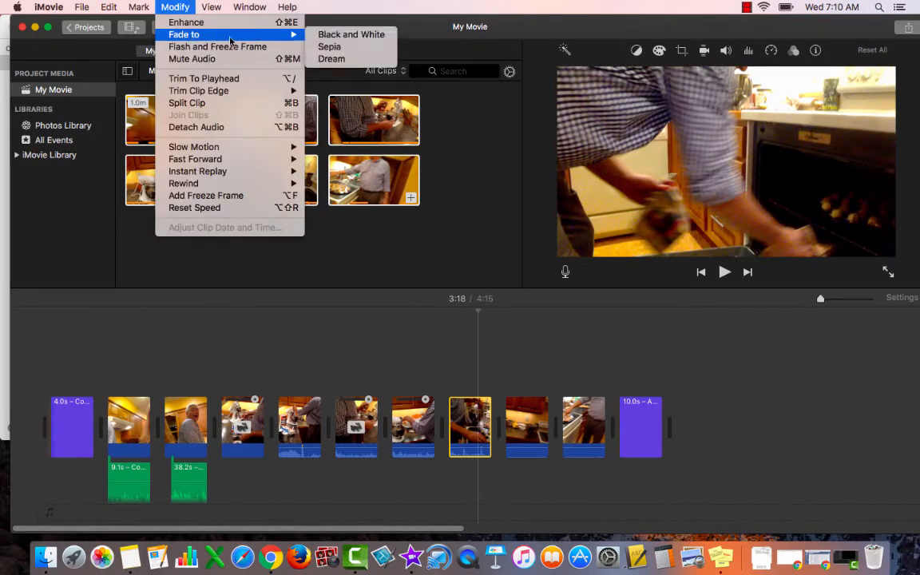
pyautogui.click(332, 59)
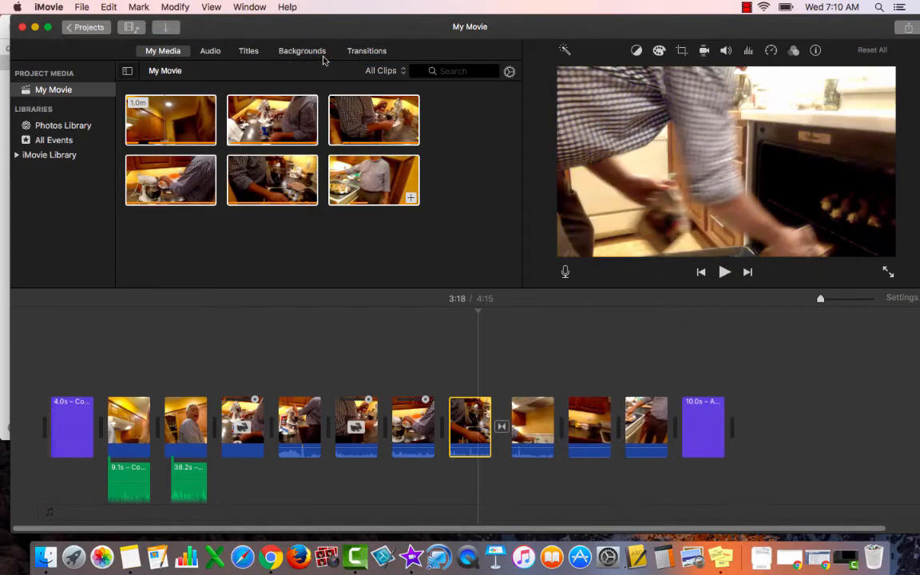
pyautogui.click(483, 363)
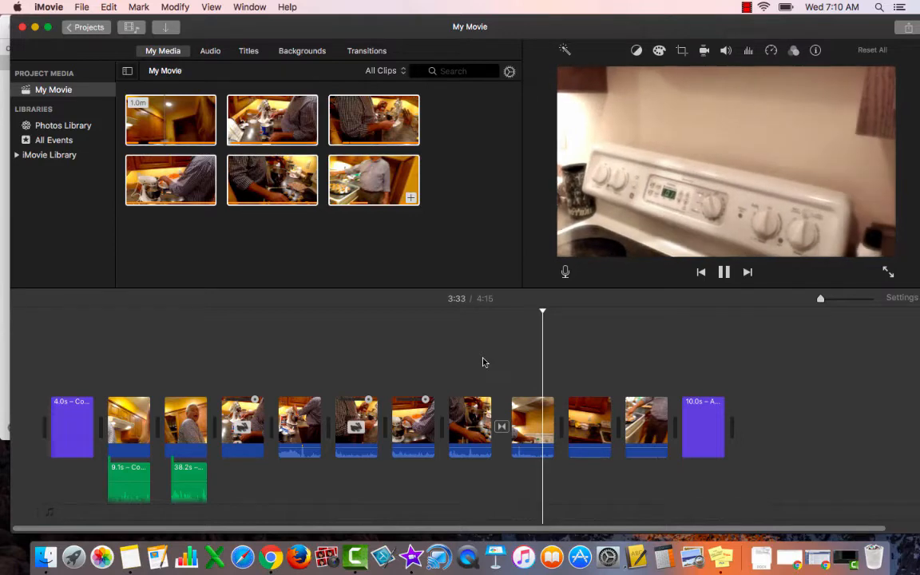
pyautogui.press('space')
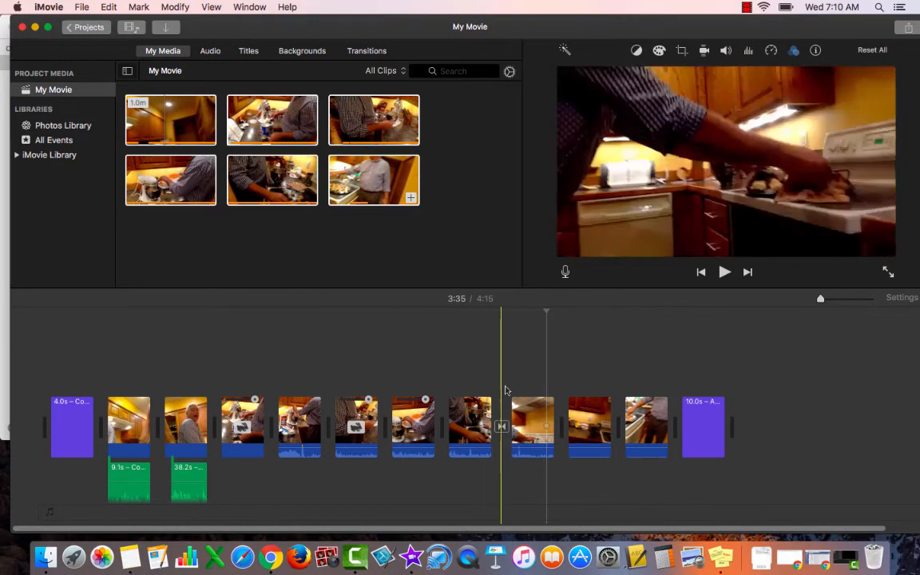
# Step: Delete the 19.9-second Dream-faded clip and the fade transition in front of it
pyautogui.click(533, 419)
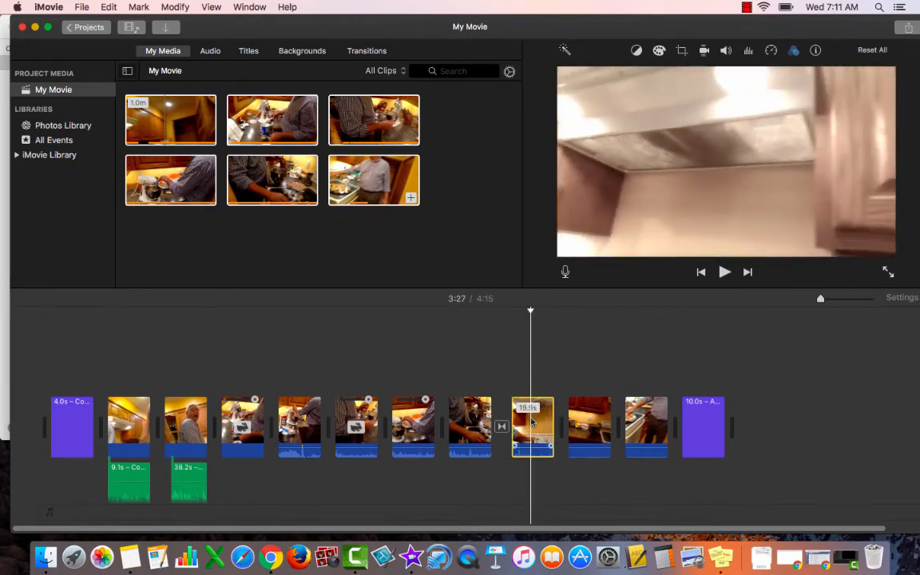
pyautogui.press('Delete')
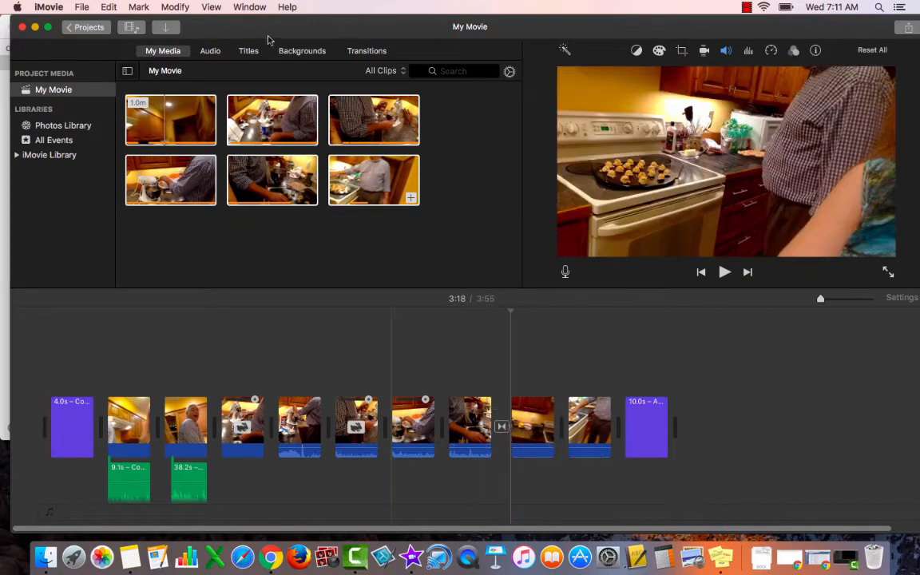
pyautogui.click(174, 7)
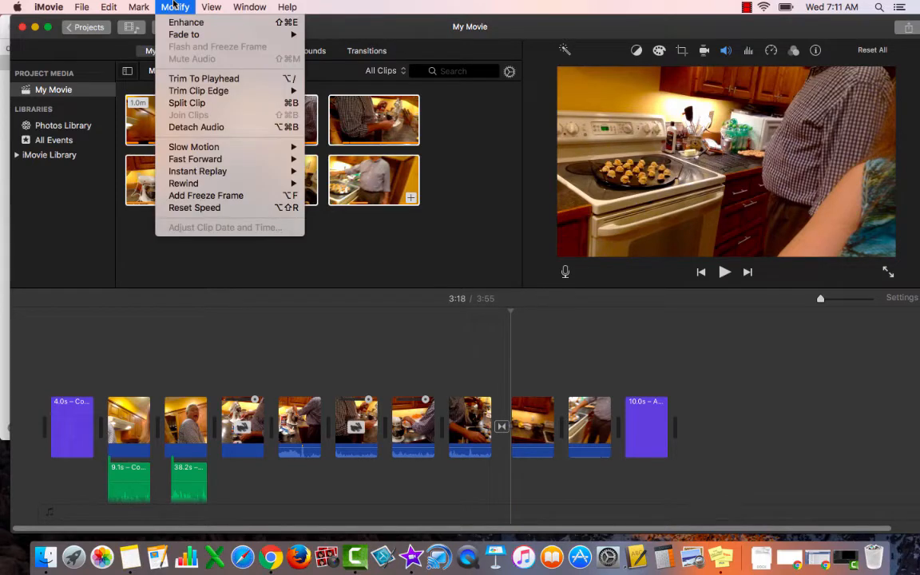
pyautogui.moveTo(178, 39)
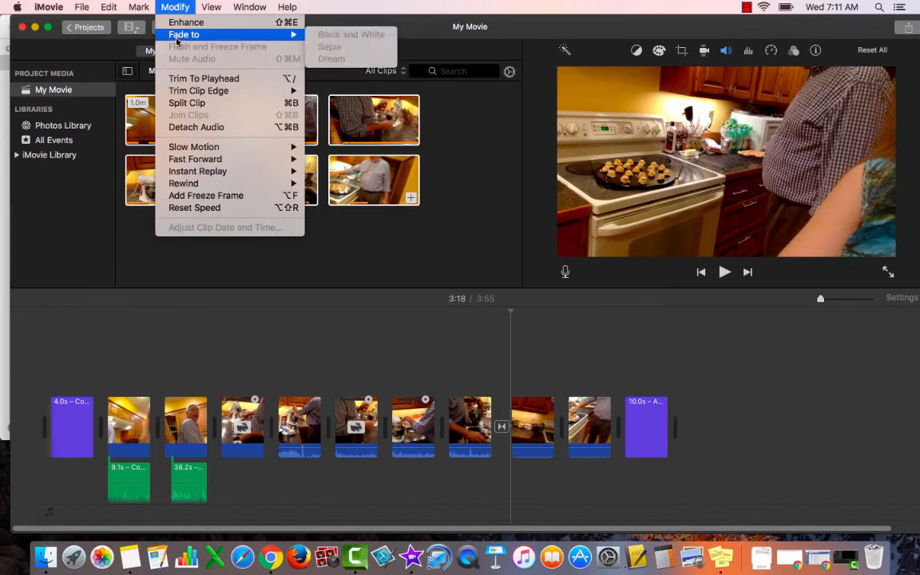
pyautogui.click(463, 415)
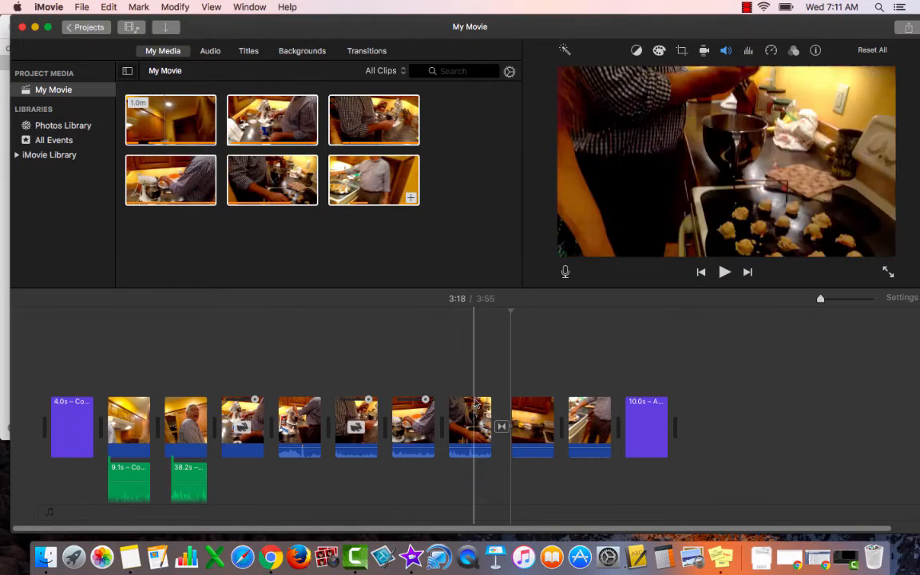
pyautogui.click(470, 420)
pyautogui.click(501, 427)
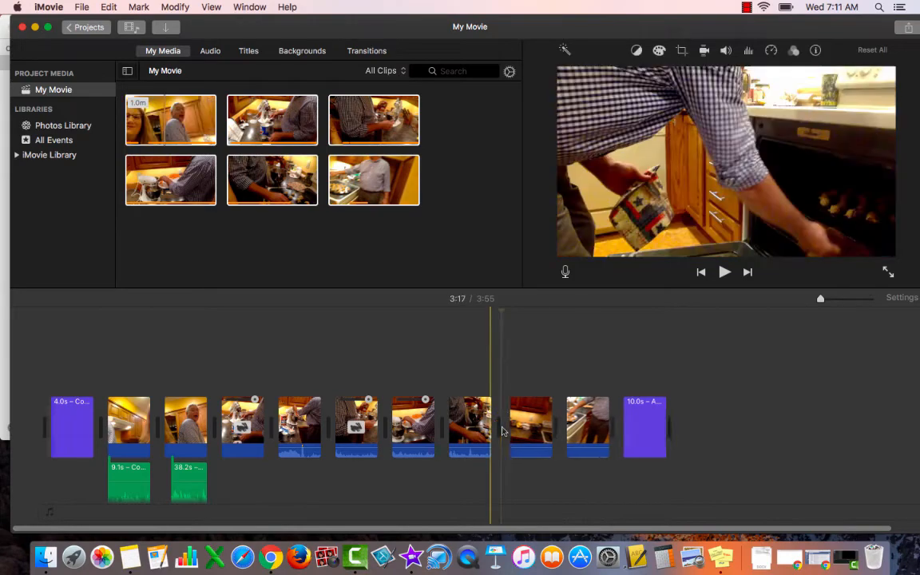
pyautogui.press('Delete')
pyautogui.click(477, 424)
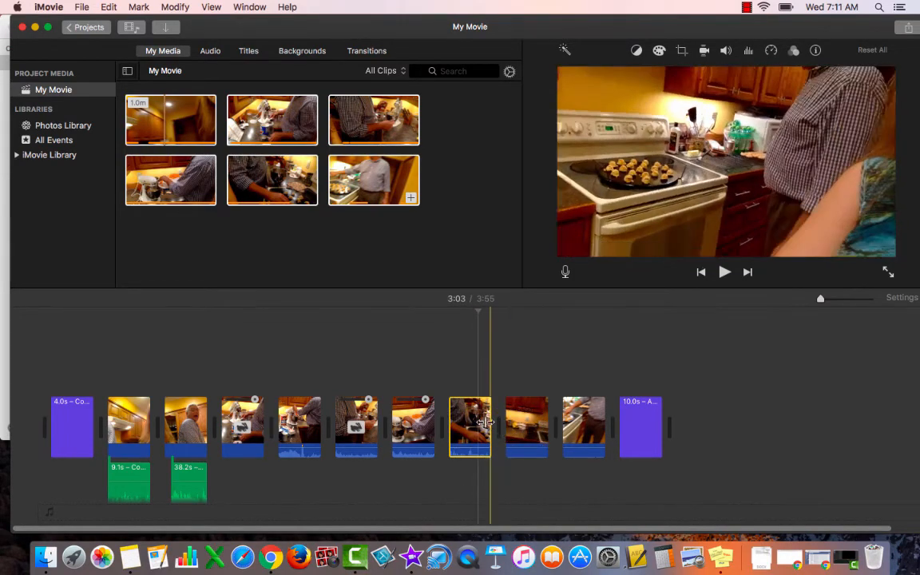
pyautogui.click(523, 423)
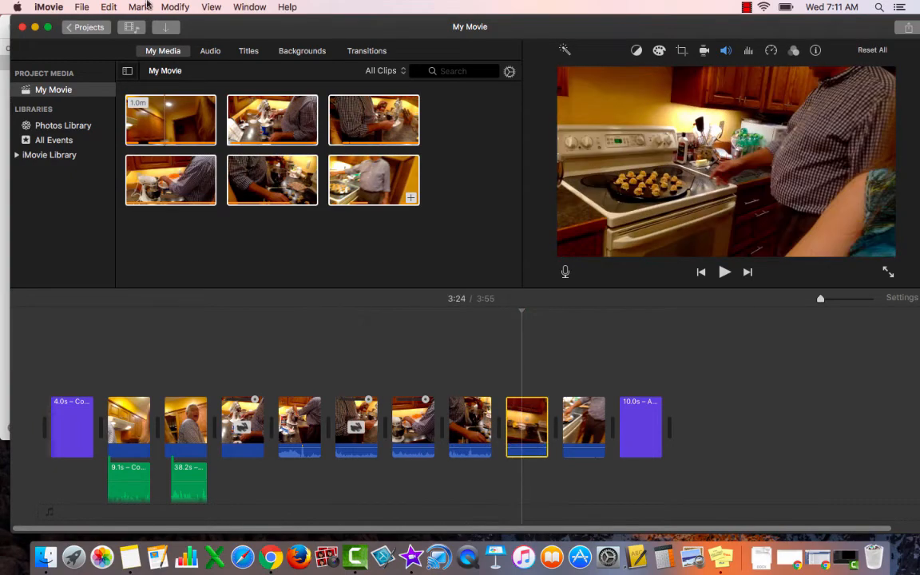
pyautogui.click(175, 6)
pyautogui.moveTo(183, 38)
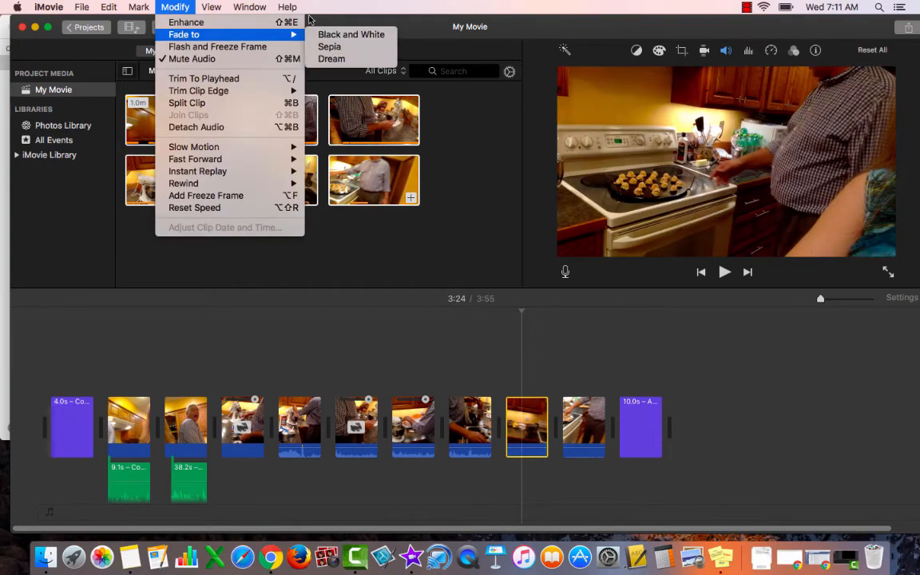
pyautogui.click(168, 7)
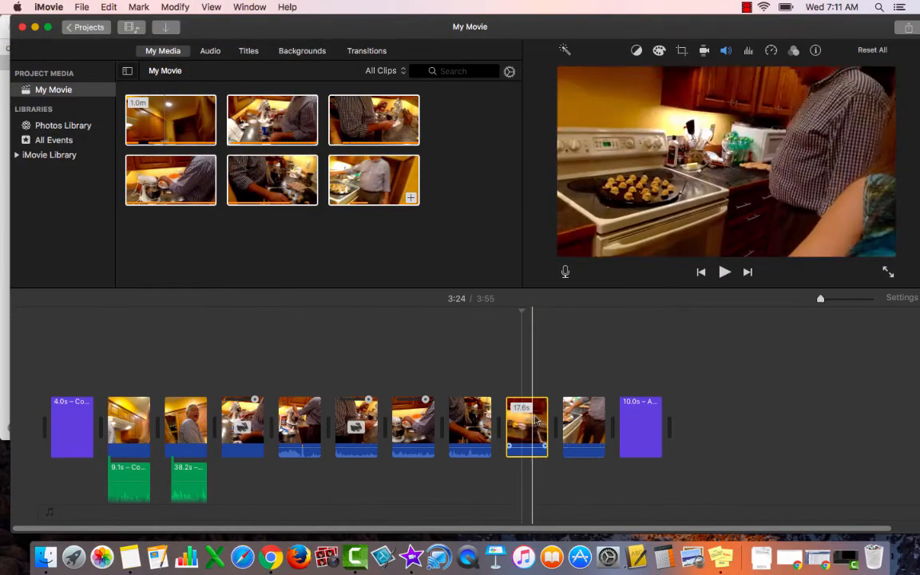
pyautogui.click(487, 421)
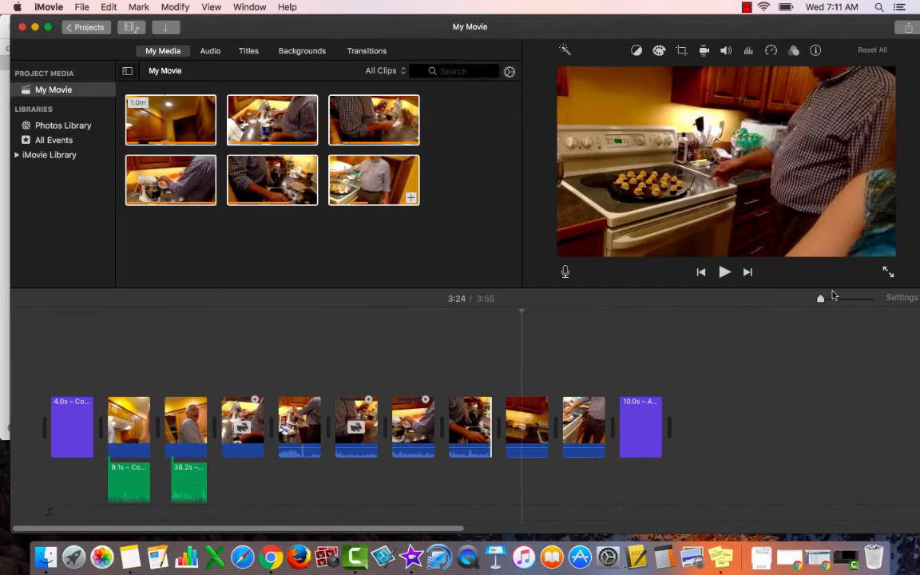
# Step: Apply the Fade to Black and White effect to the second-to-last video clip at 3:33 and play back the fade
pyautogui.moveTo(821, 299); pyautogui.dragTo(838, 300)
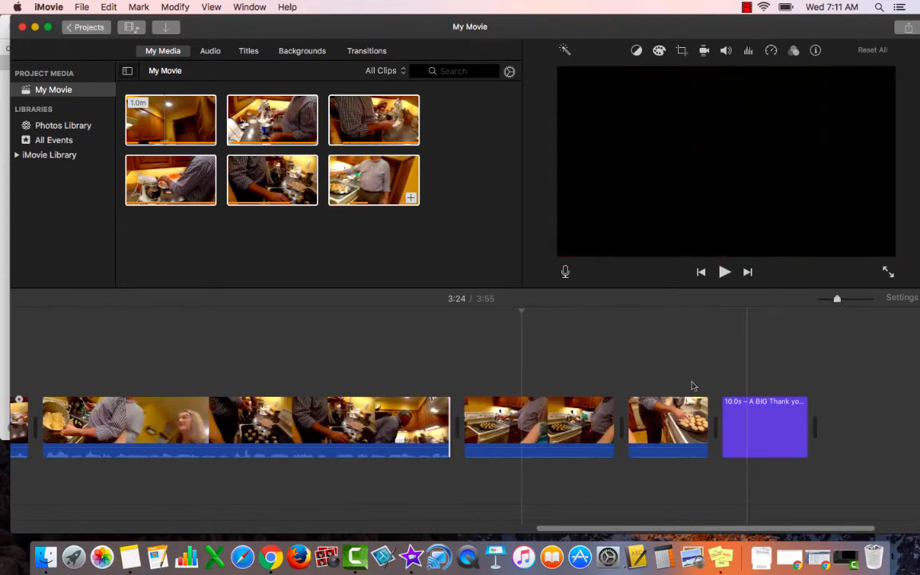
pyautogui.hscroll(2, 651, 393)
pyautogui.hscroll(1, 651, 393)
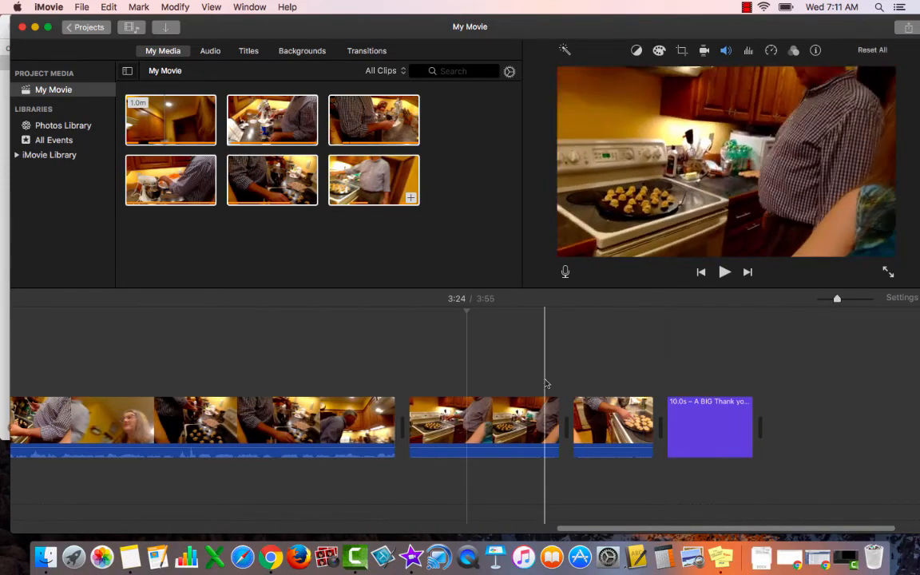
pyautogui.click(541, 412)
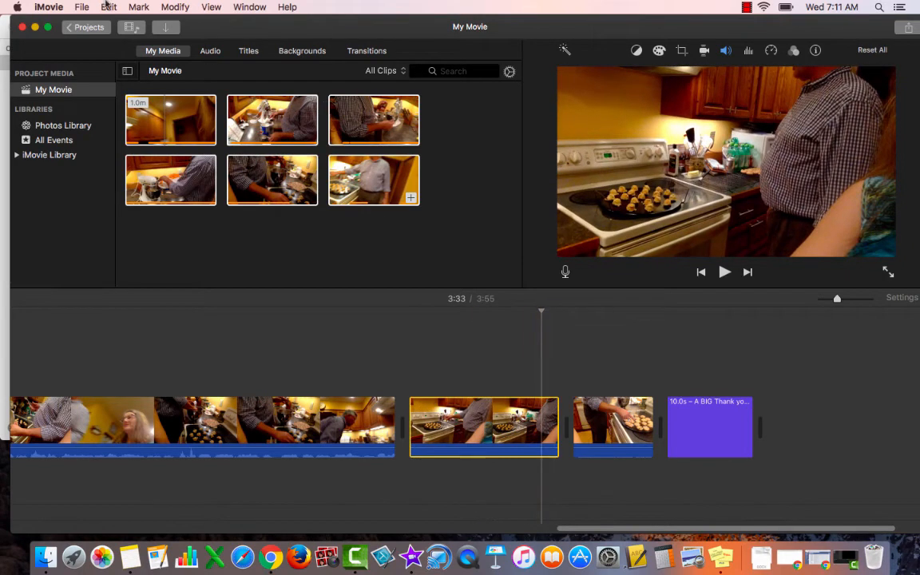
pyautogui.click(165, 6)
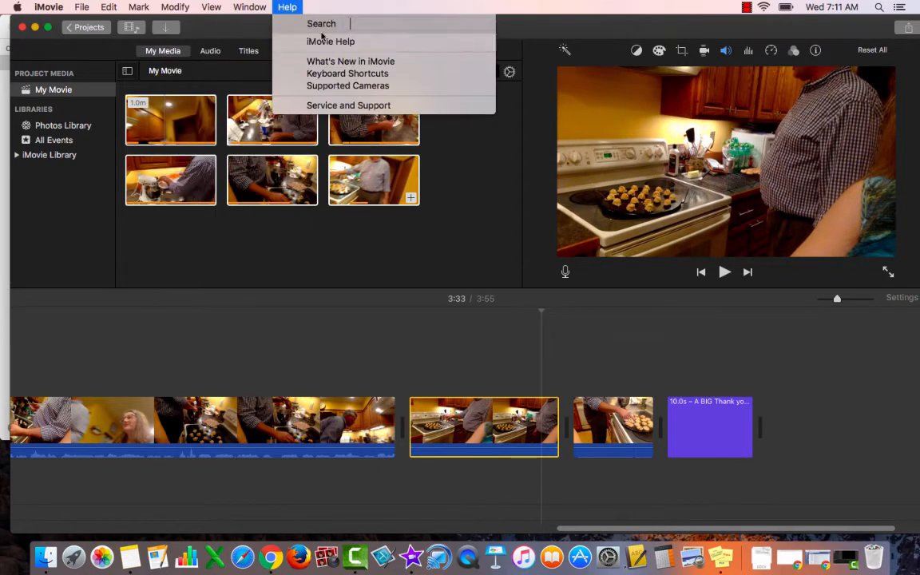
pyautogui.moveTo(169, 34)
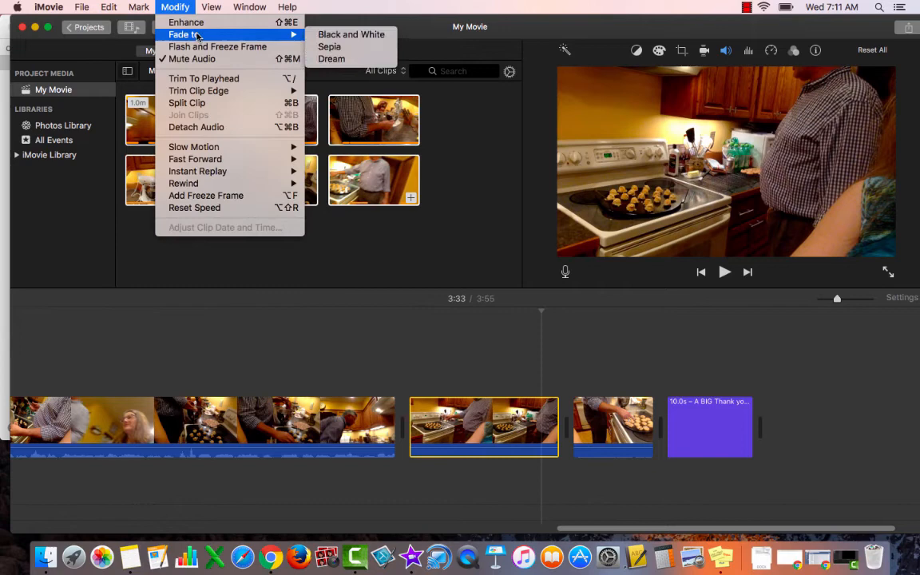
pyautogui.click(336, 35)
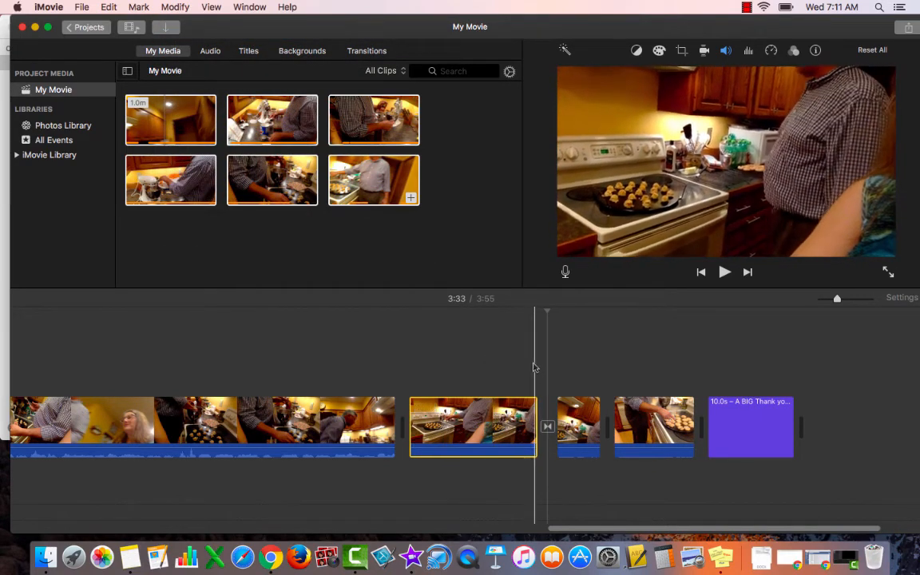
pyautogui.press('space')
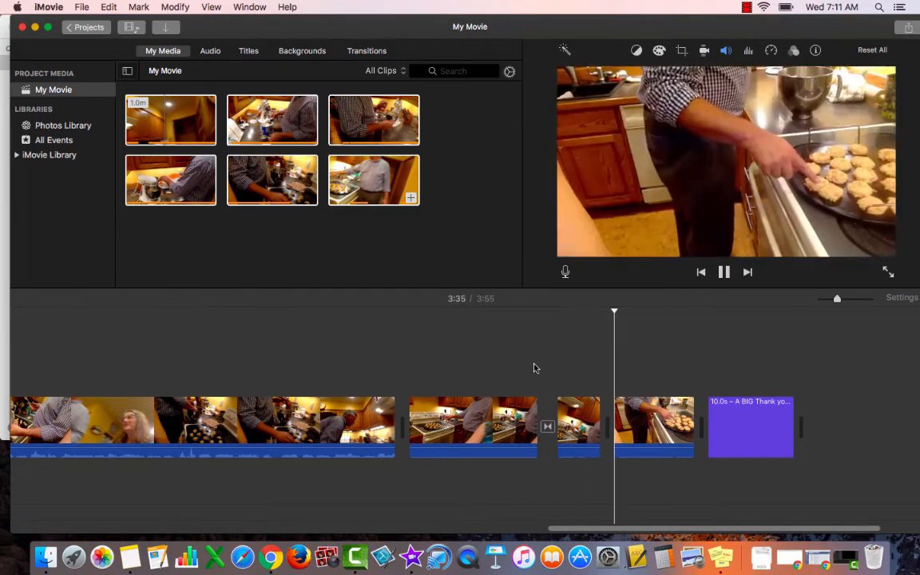
# Step: Pause playback at 3:36 and review the available clip modifications, including the Slow Motion speeds
pyautogui.press('space')
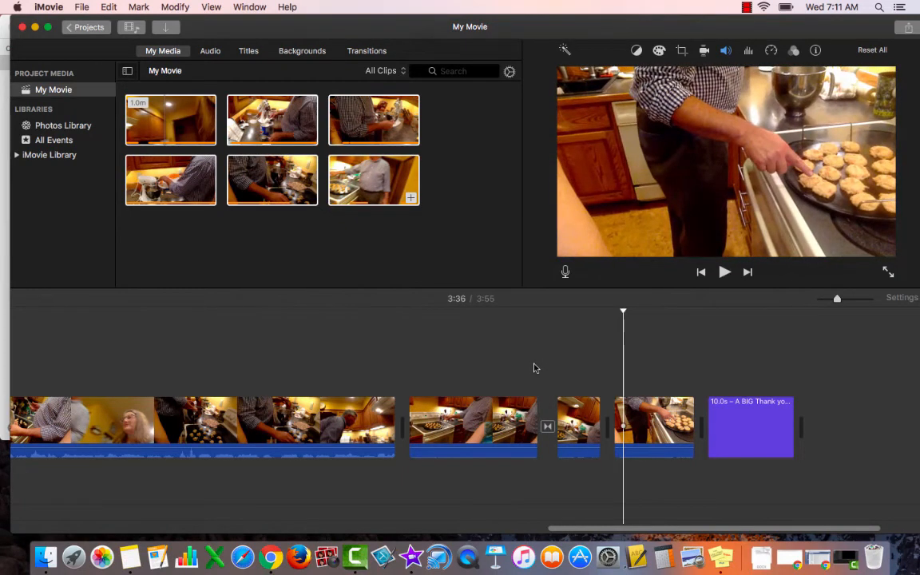
pyautogui.click(177, 6)
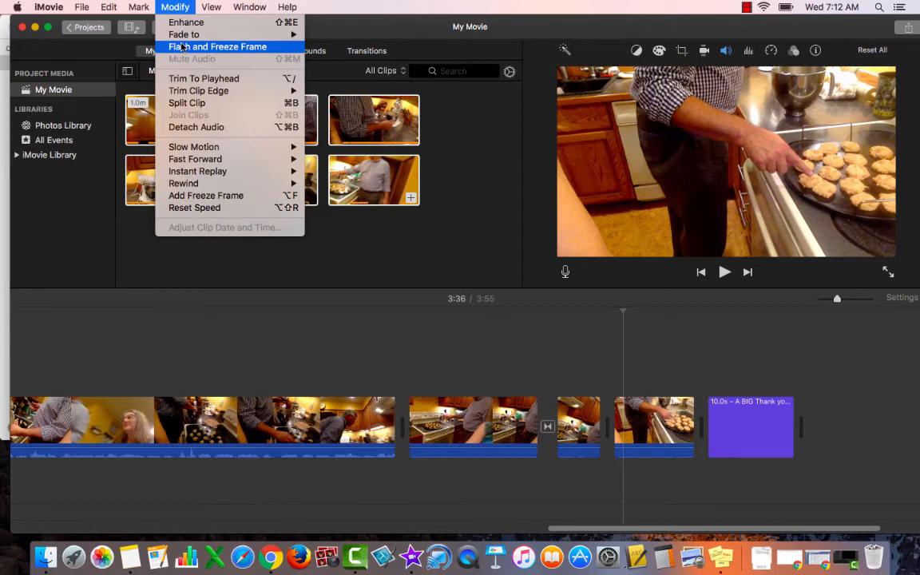
pyautogui.moveTo(202, 149)
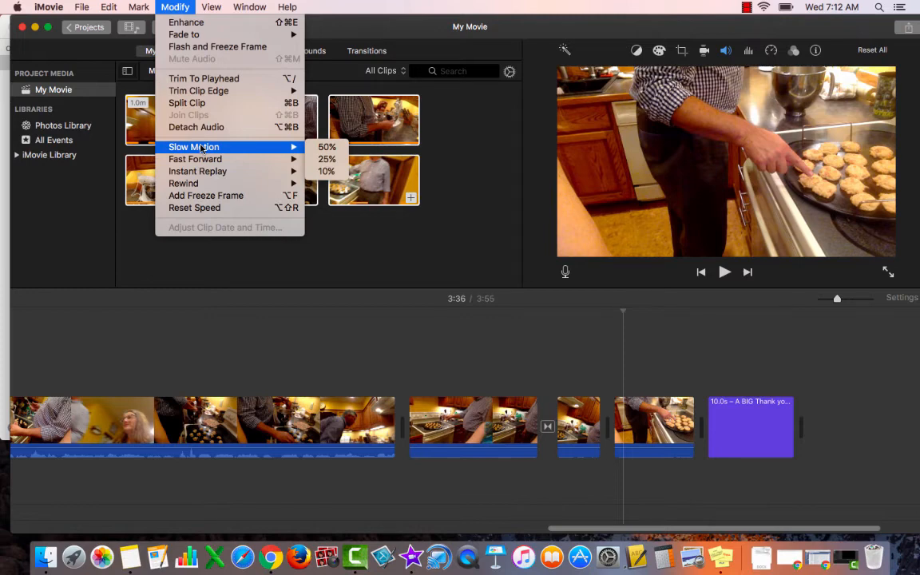
# Step: Switch to Notes and review Goal 2 of the Cooking Show Goals, highlighting the audio part and the special effects part
pyautogui.press('super+Tab')
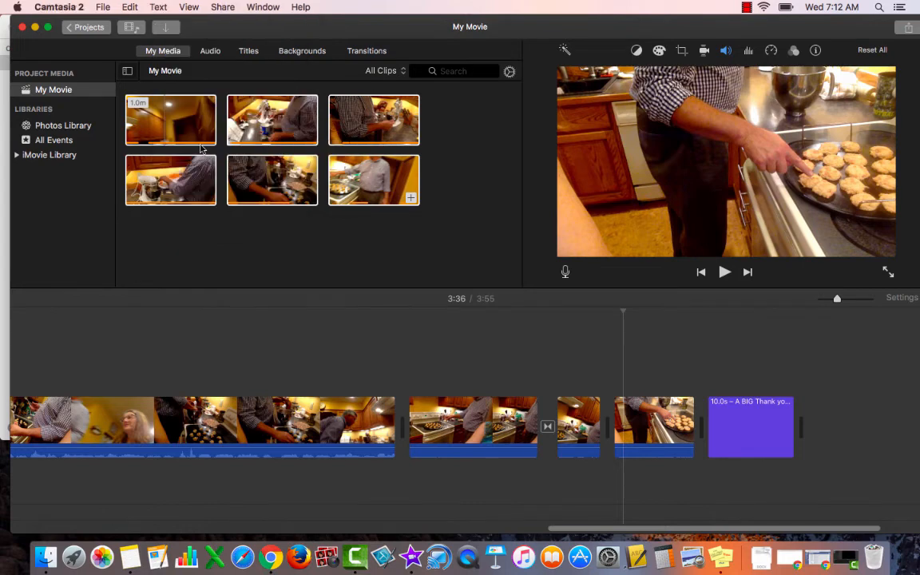
pyautogui.press('super+Tab')
pyautogui.press('super+Tab')
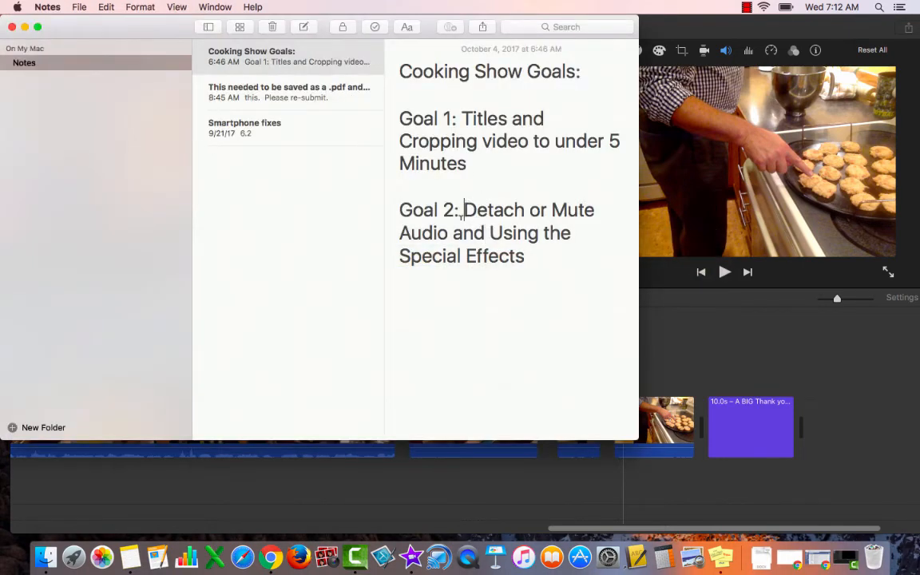
pyautogui.moveTo(463, 209); pyautogui.dragTo(453, 232)
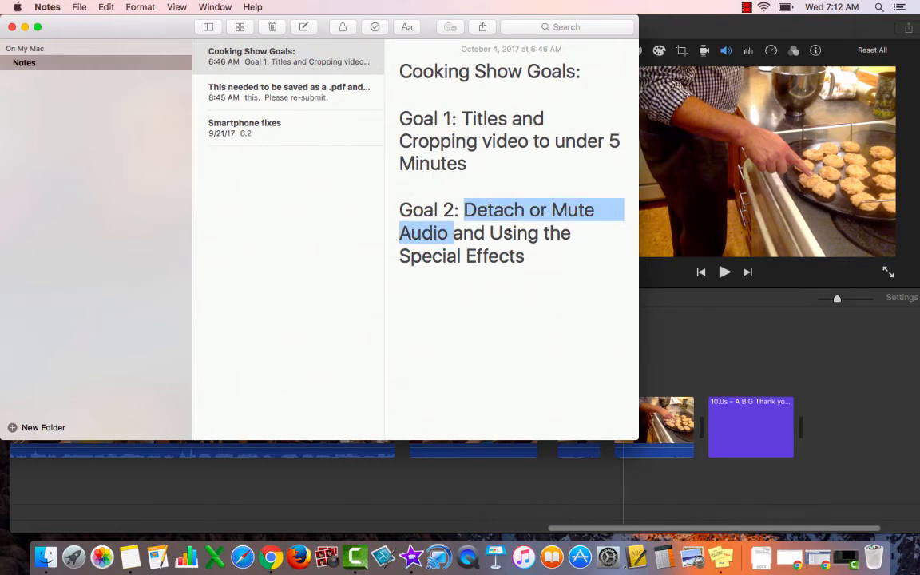
pyautogui.click(483, 232)
pyautogui.moveTo(483, 232); pyautogui.dragTo(532, 255)
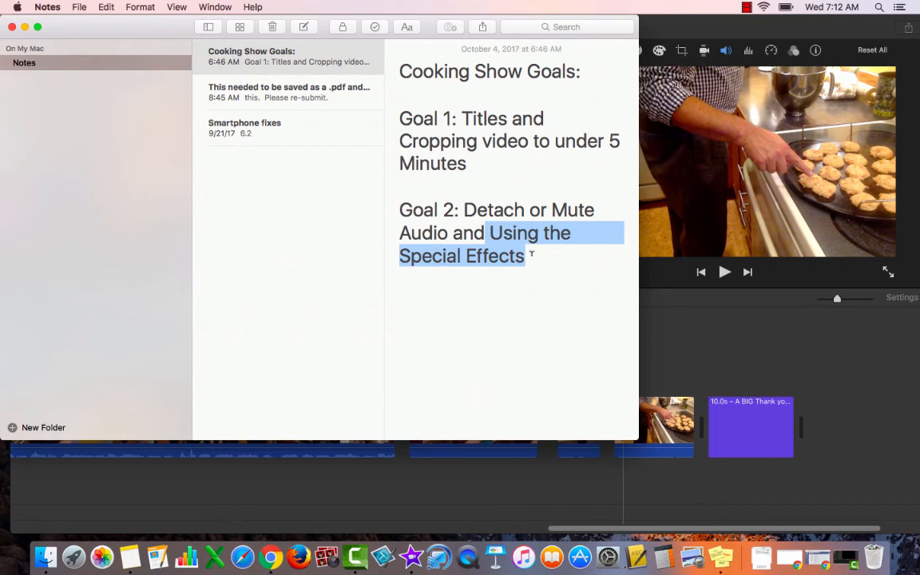
# Step: Switch back to iMovie and capture a screenshot of the entire timeline, from the opening title to the closing thank-you title
pyautogui.click(725, 330)
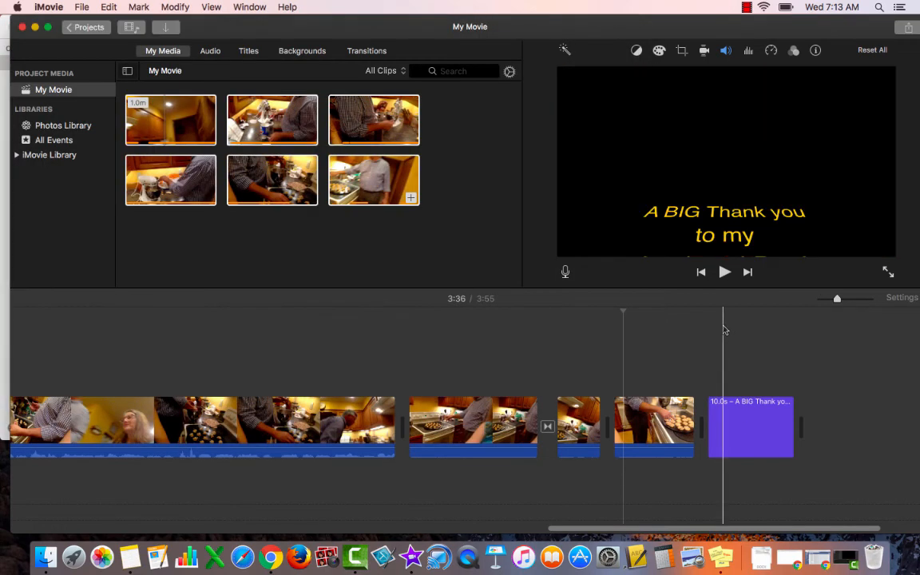
pyautogui.moveTo(835, 298); pyautogui.dragTo(819, 299)
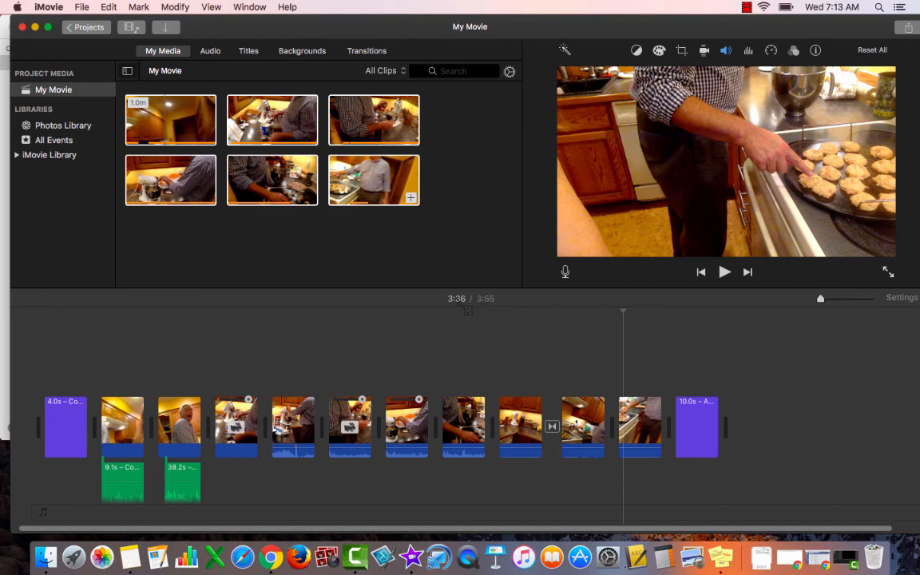
pyautogui.moveTo(20, 255); pyautogui.dragTo(779, 513)
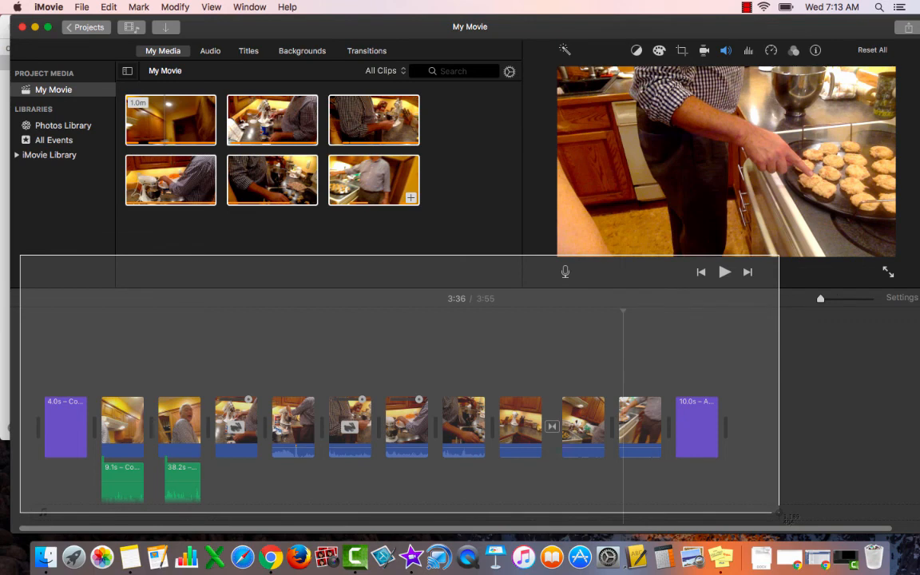
pyautogui.moveTo(779, 513); pyautogui.dragTo(779, 513)
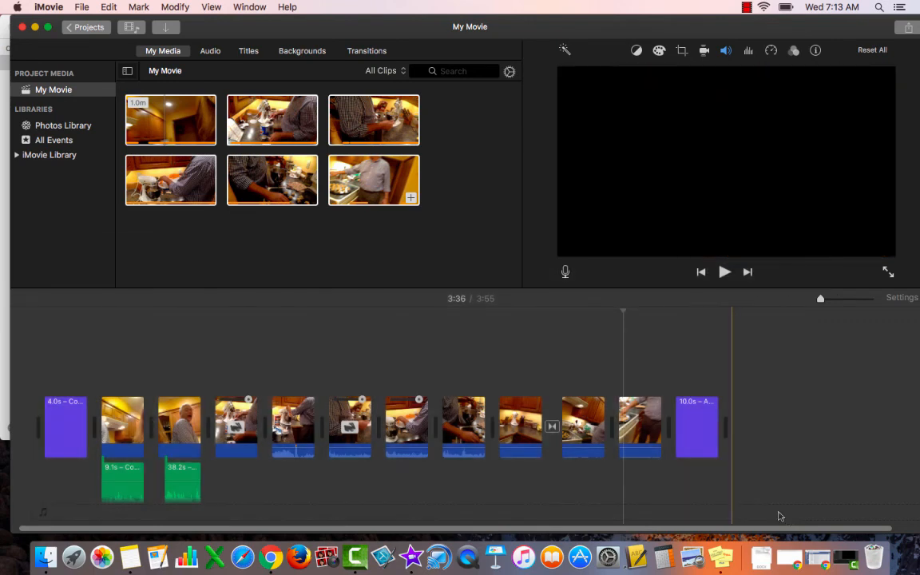